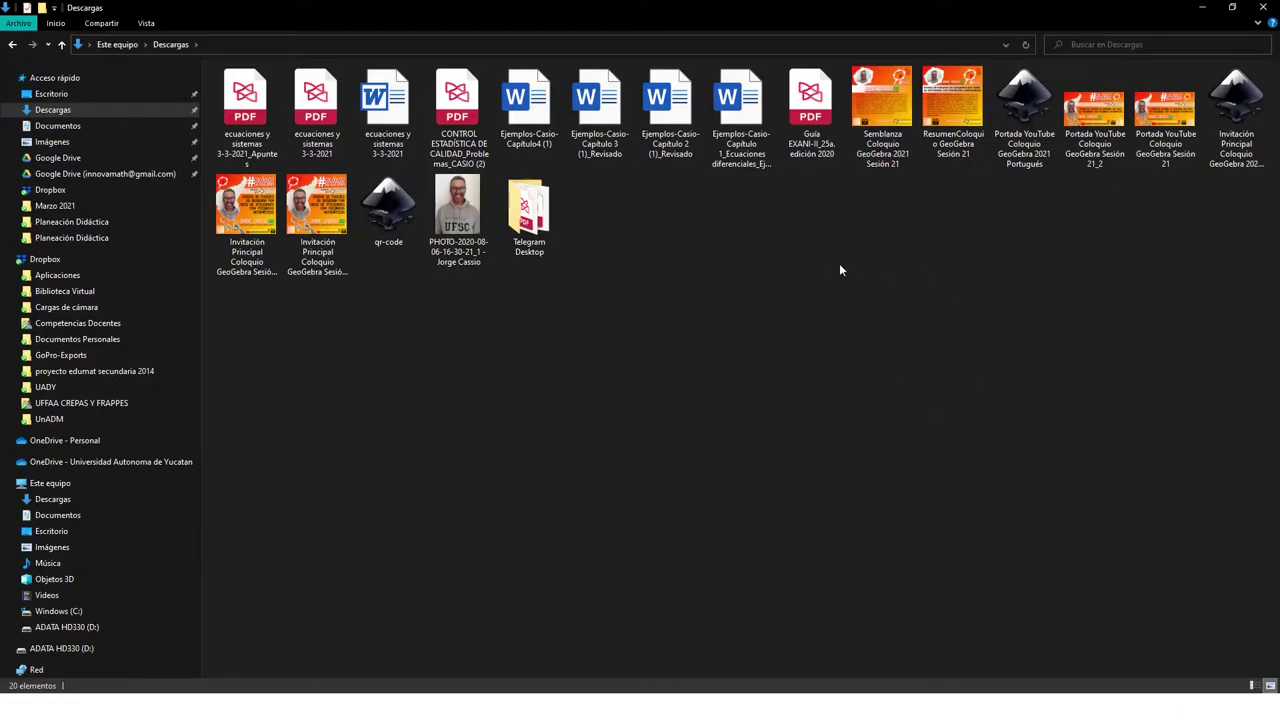
# - Open the properties of the Ejemplos-Casio-Capítulo 1 Word document and examine its file type and extension
pyautogui.click(734, 150)
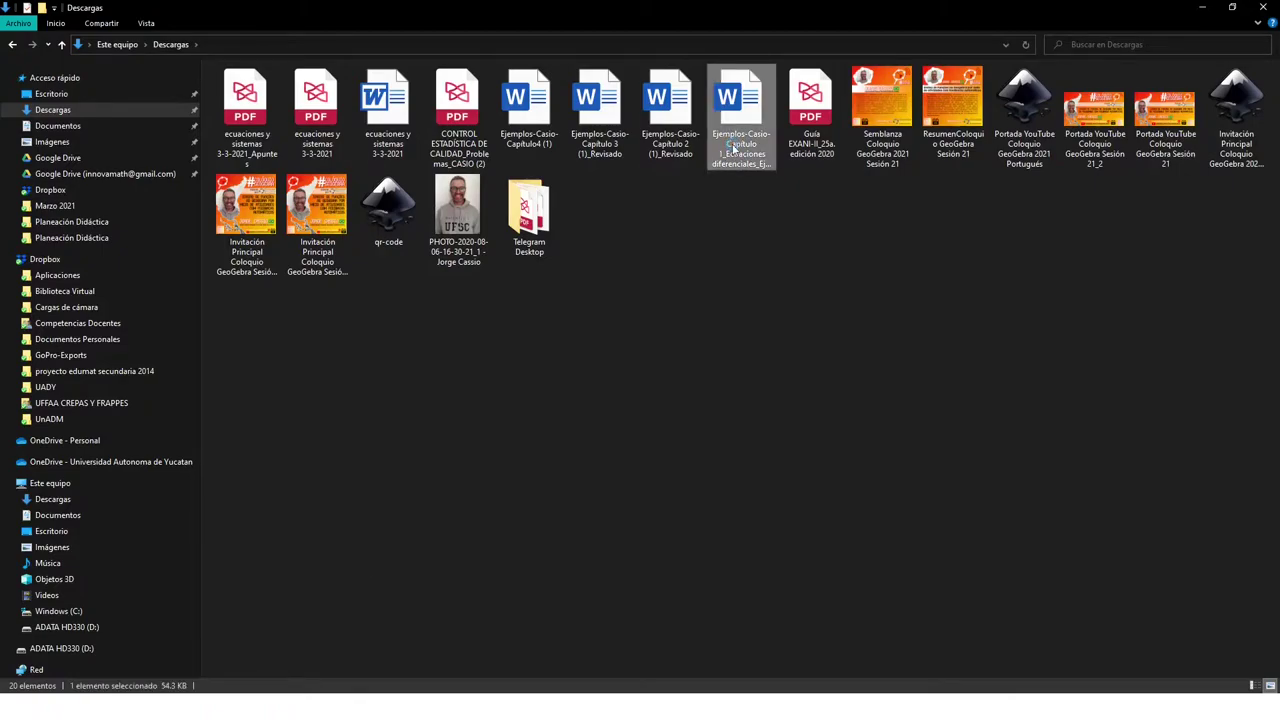
pyautogui.rightClick(734, 150)
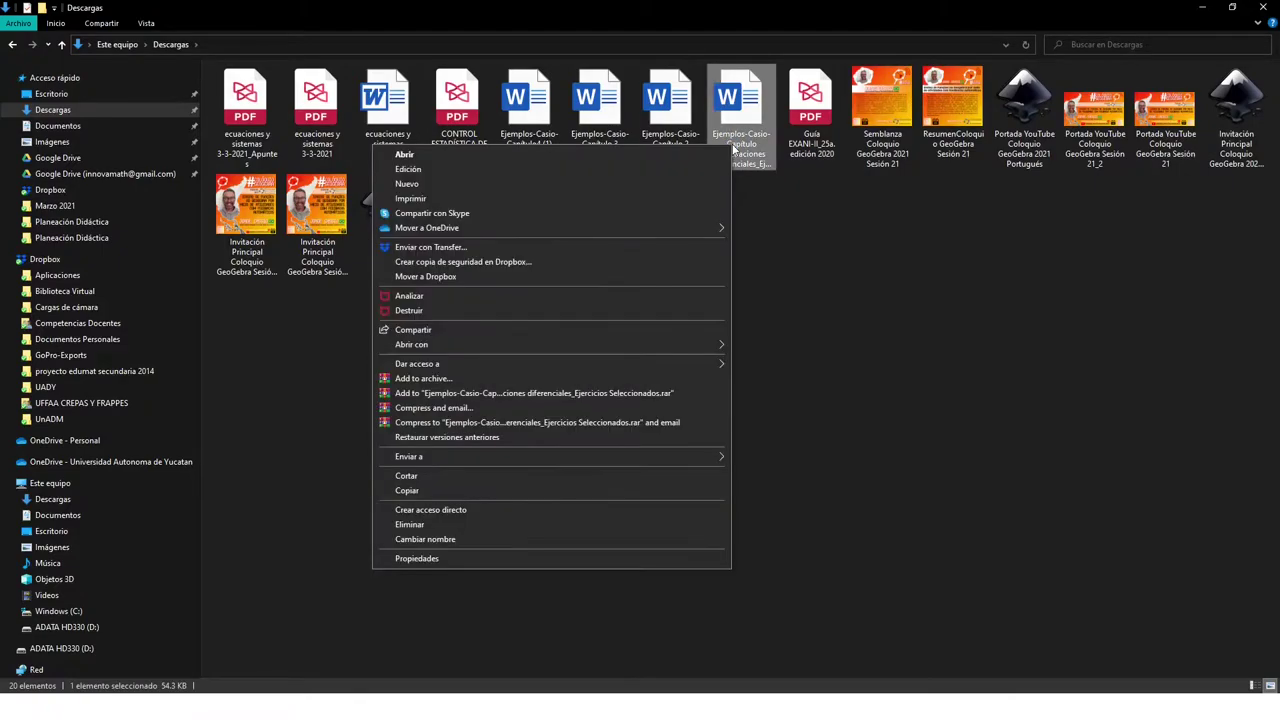
pyautogui.click(446, 562)
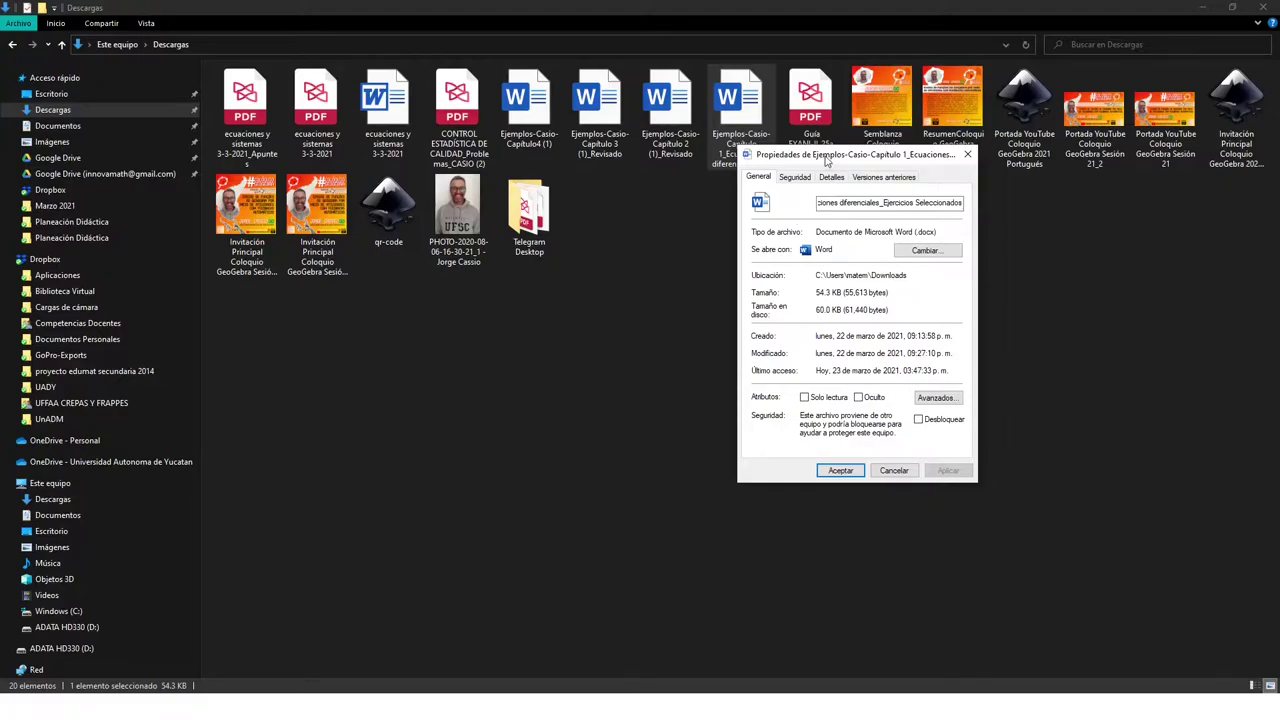
pyautogui.moveTo(827, 160); pyautogui.dragTo(755, 229)
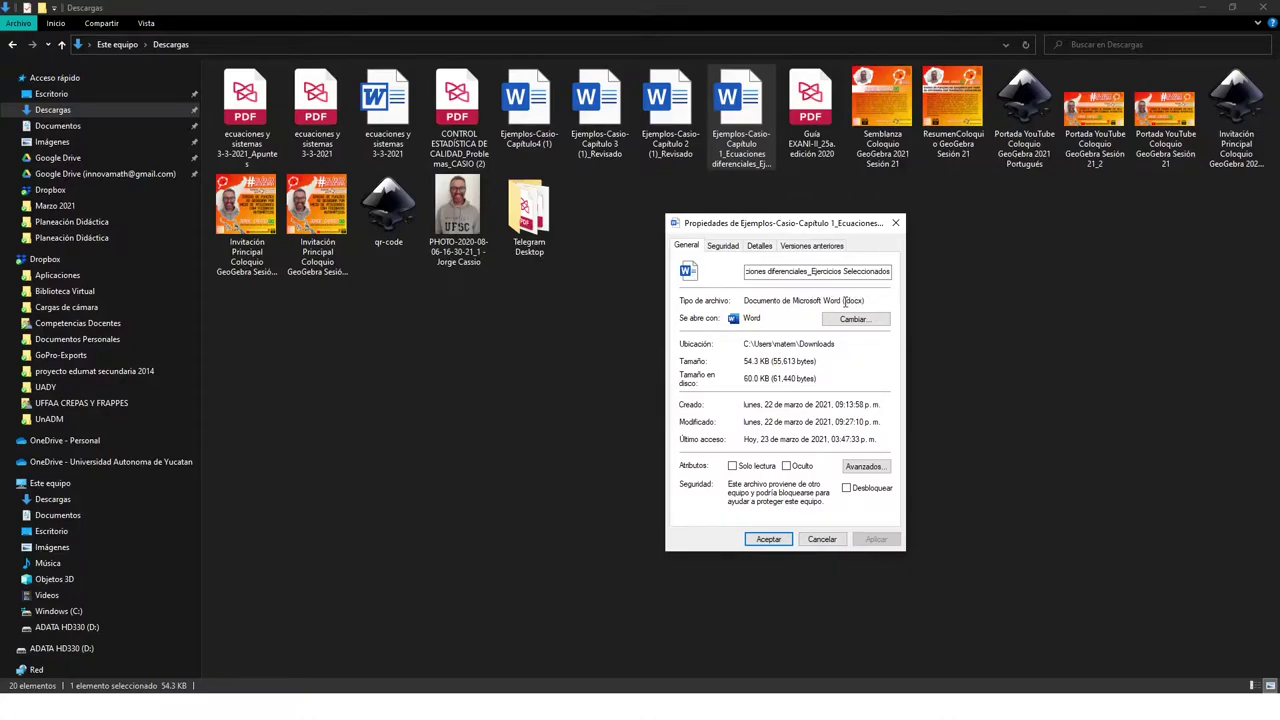
pyautogui.moveTo(842, 301); pyautogui.dragTo(866, 301)
pyautogui.click(915, 345)
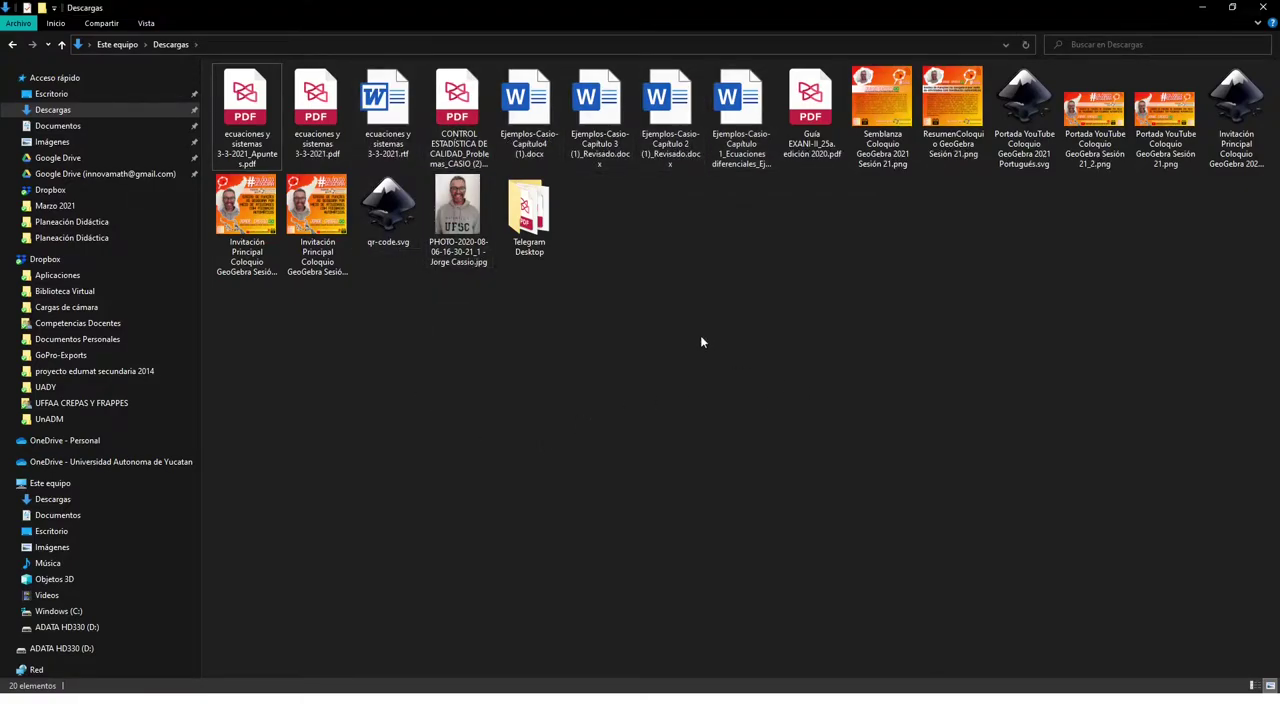
# - Check the folder view setting that controls the display of file name extensions
pyautogui.click(146, 22)
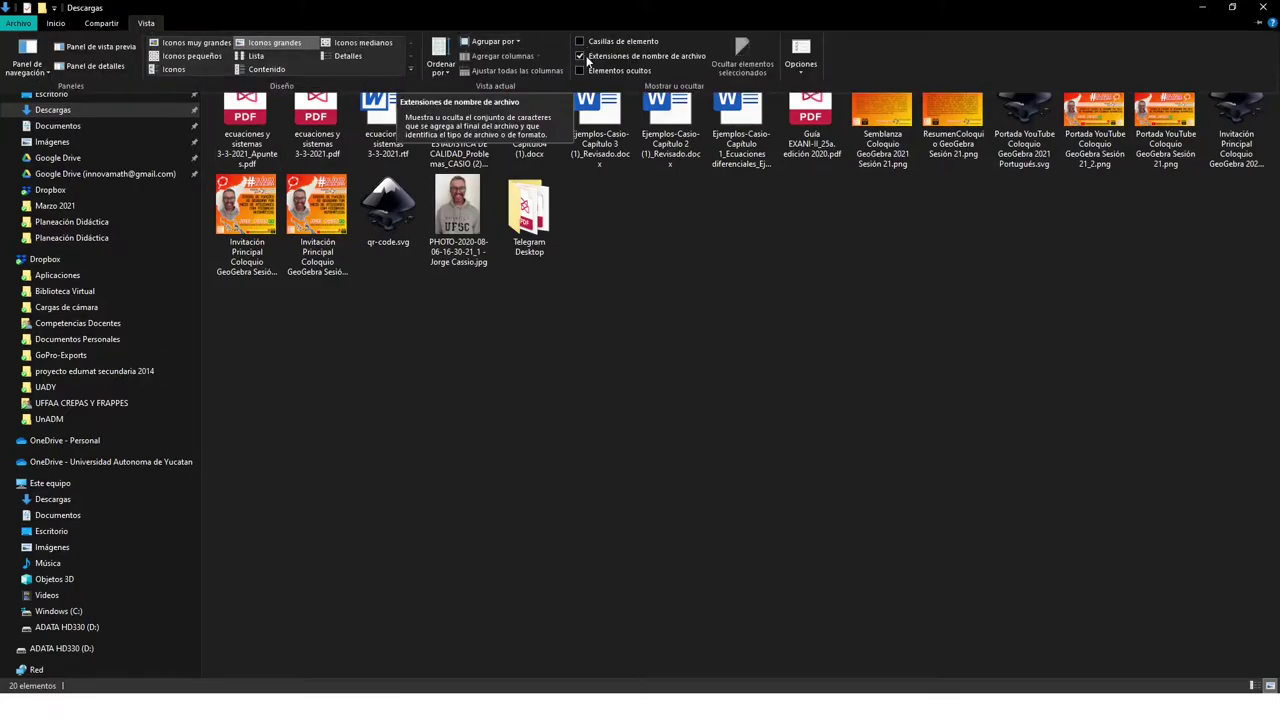
pyautogui.click(717, 283)
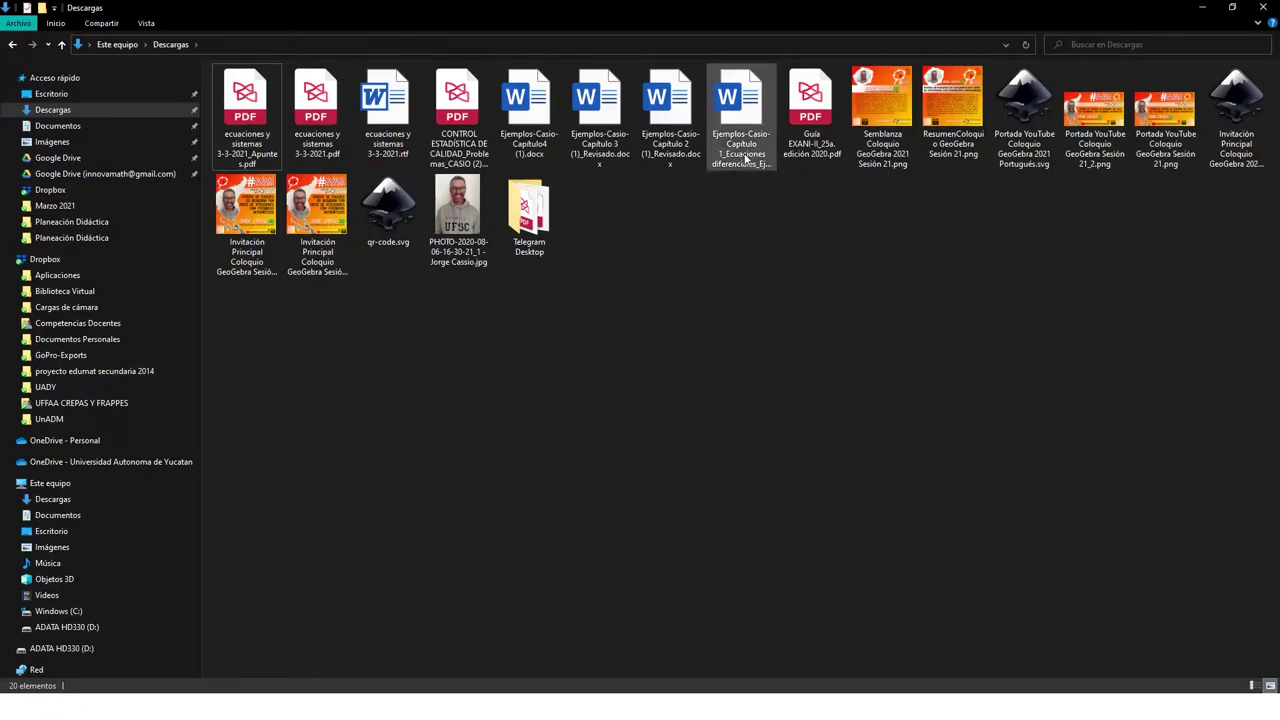
# - Remove the .docx extension from the Ejemplos-Casio-Capítulo 2 (1)_Revisado file name and accept the extension change
pyautogui.click(668, 153)
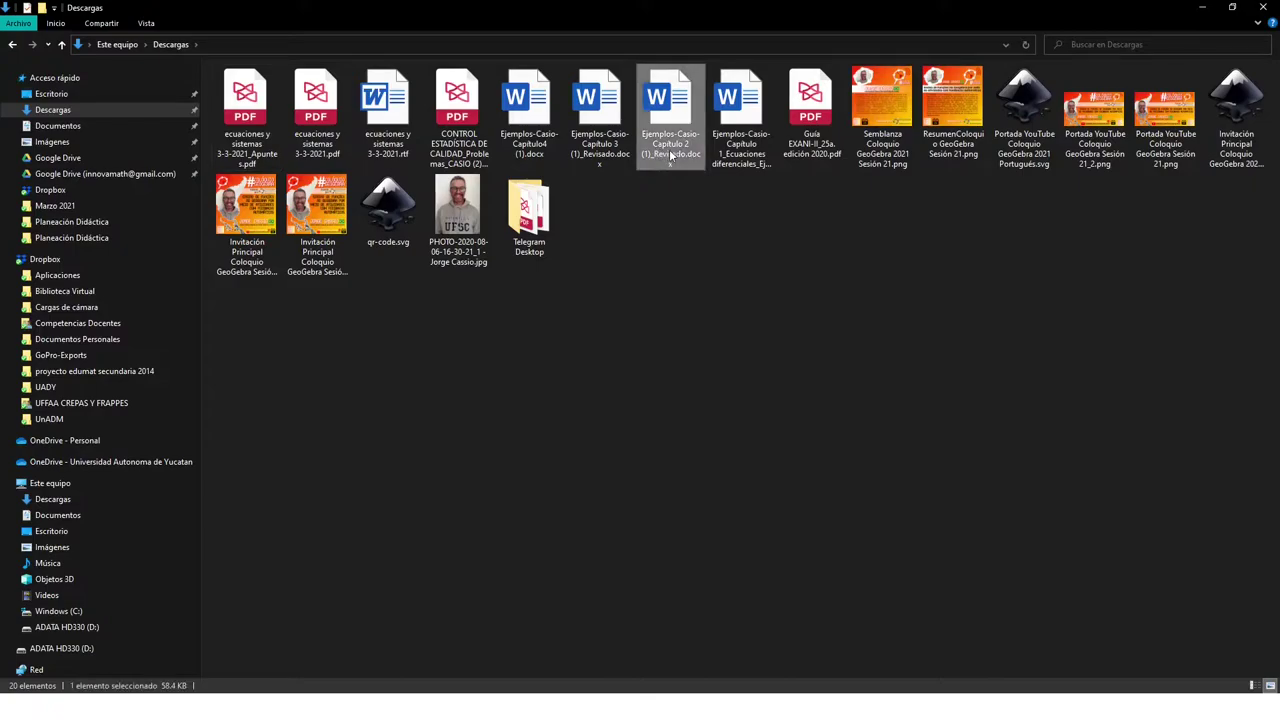
pyautogui.press('End')
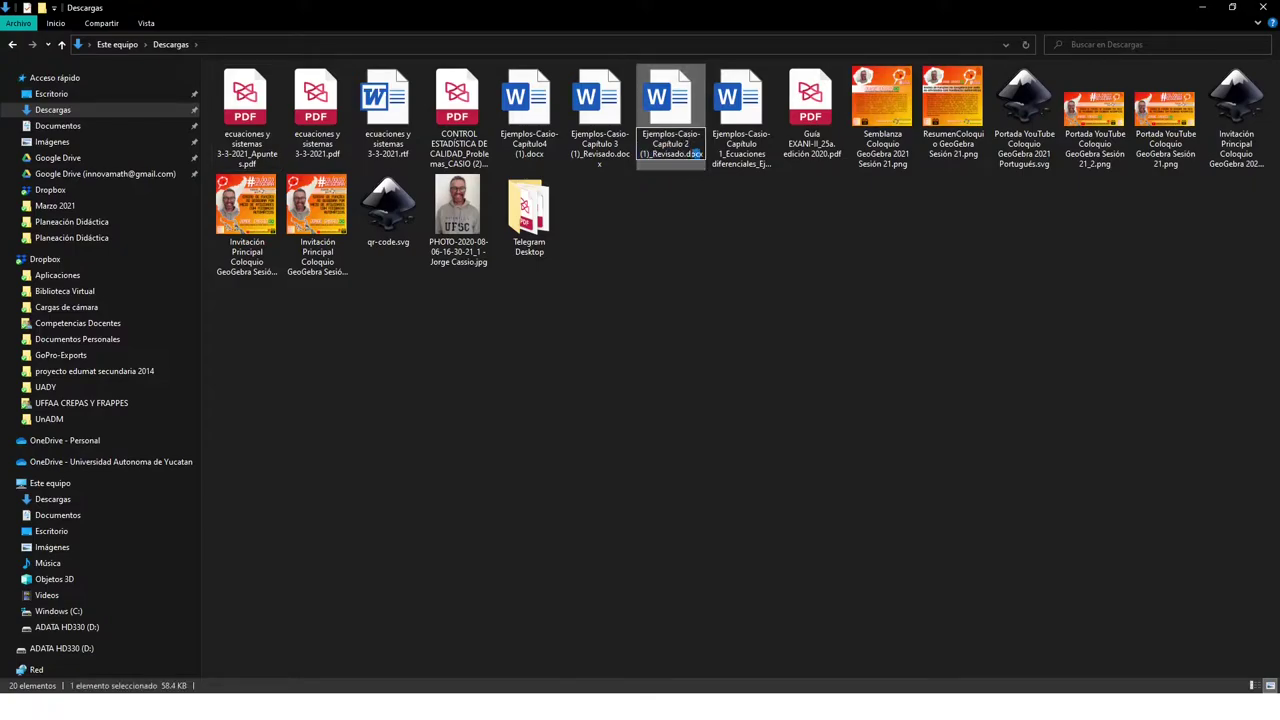
pyautogui.moveTo(703, 153); pyautogui.dragTo(680, 132)
pyautogui.click(697, 158)
pyautogui.press('BackSpace')
pyautogui.press('BackSpace')
pyautogui.press('BackSpace')
pyautogui.press('BackSpace')
pyautogui.press('BackSpace')
pyautogui.press('Return')
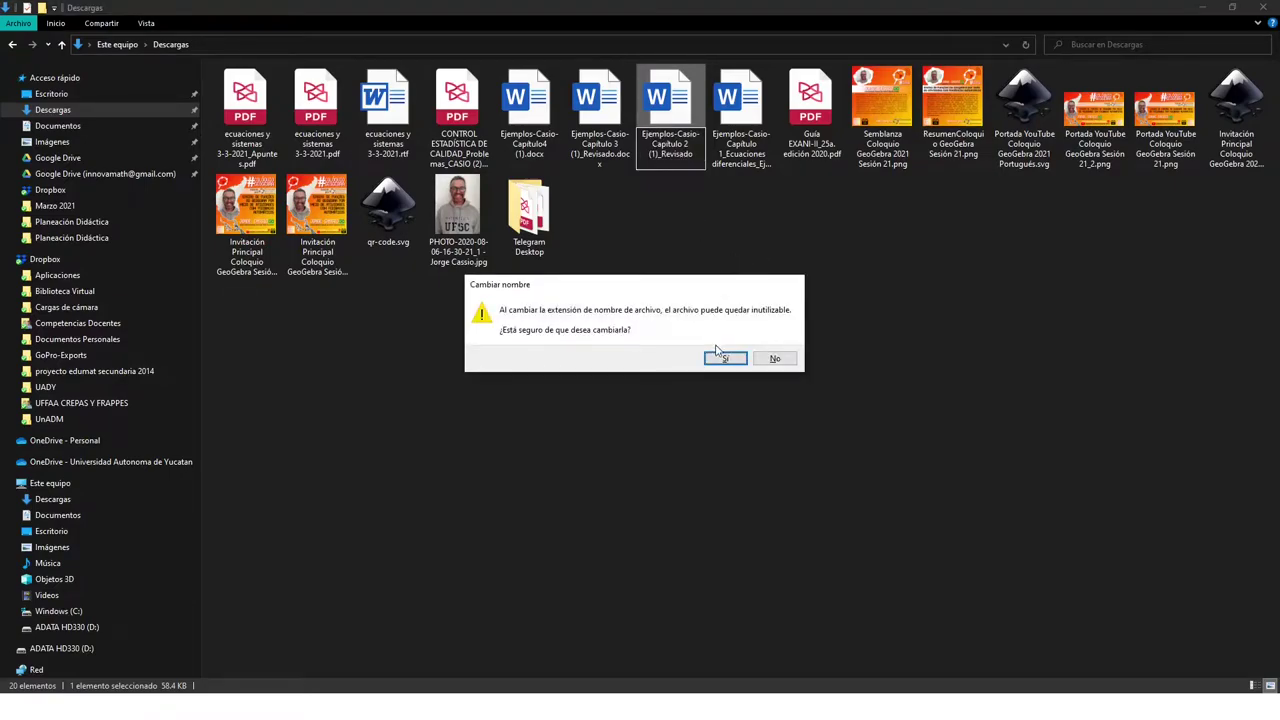
pyautogui.click(721, 356)
pyautogui.click(694, 320)
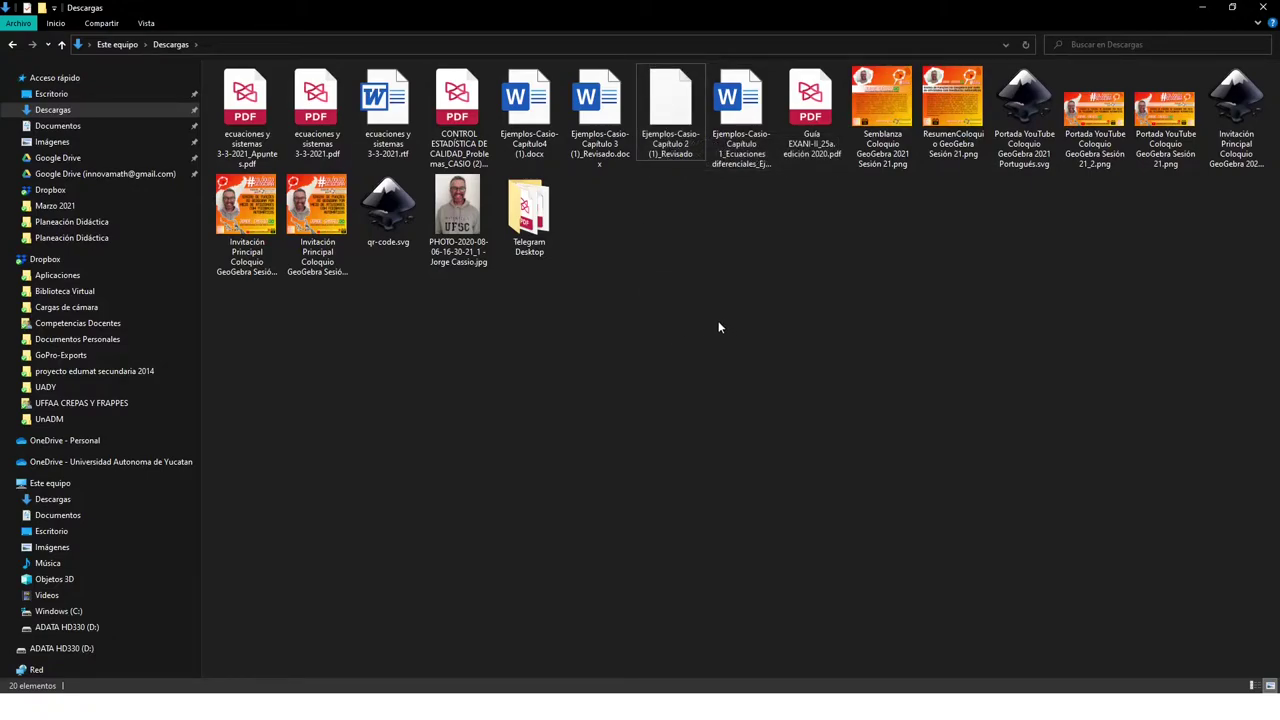
# - Open the extensionless Capítulo 2 file with Word, then close it and return to the Descargas folder
pyautogui.doubleClick(675, 113)
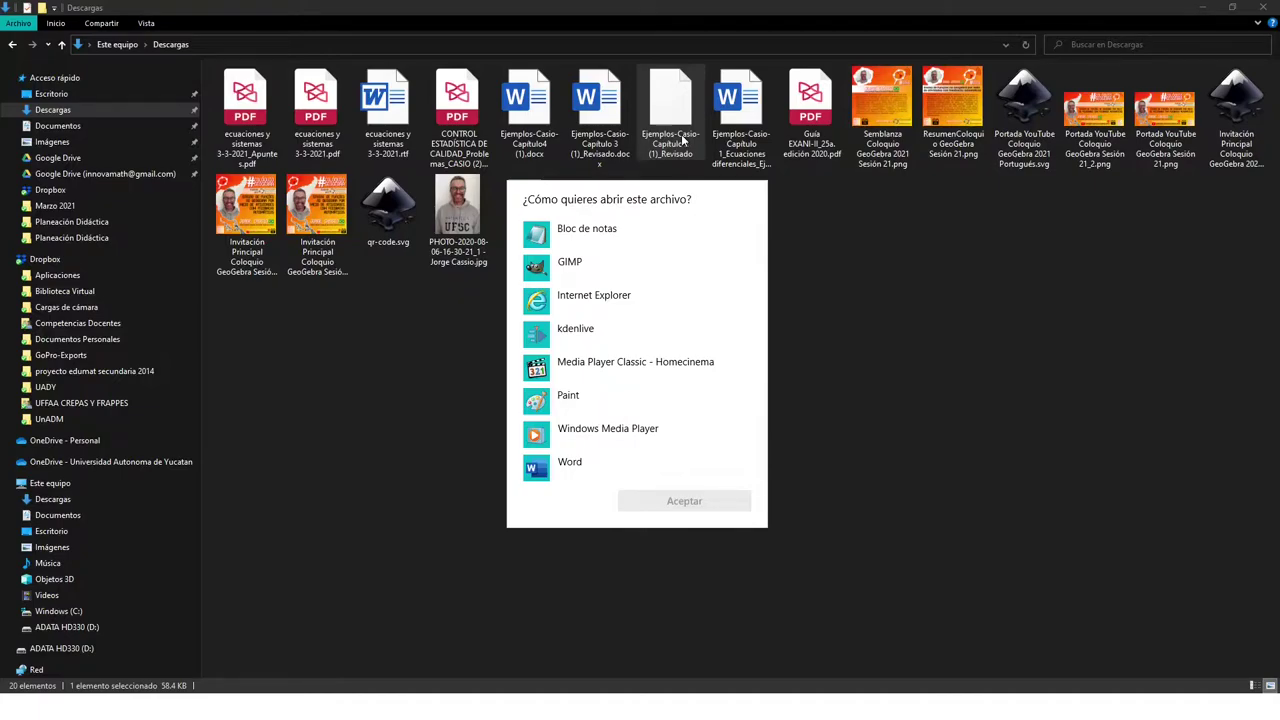
pyautogui.click(566, 465)
pyautogui.click(684, 502)
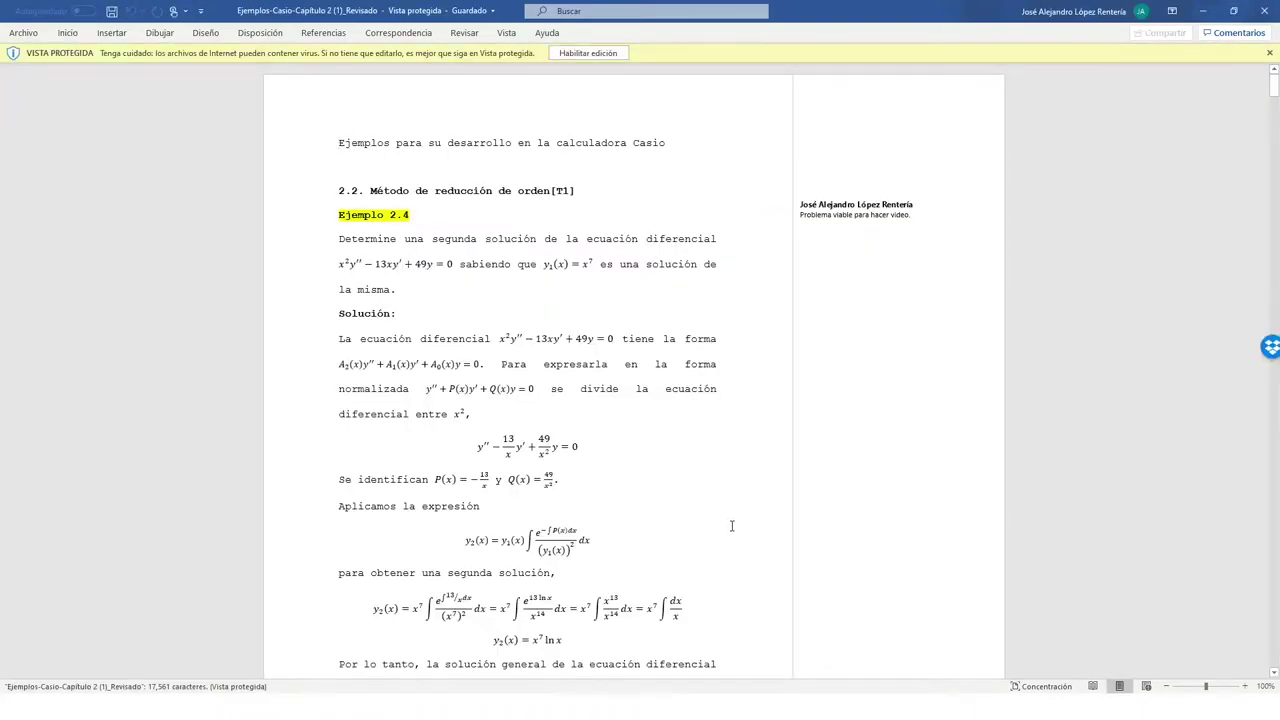
pyautogui.click(1273, 11)
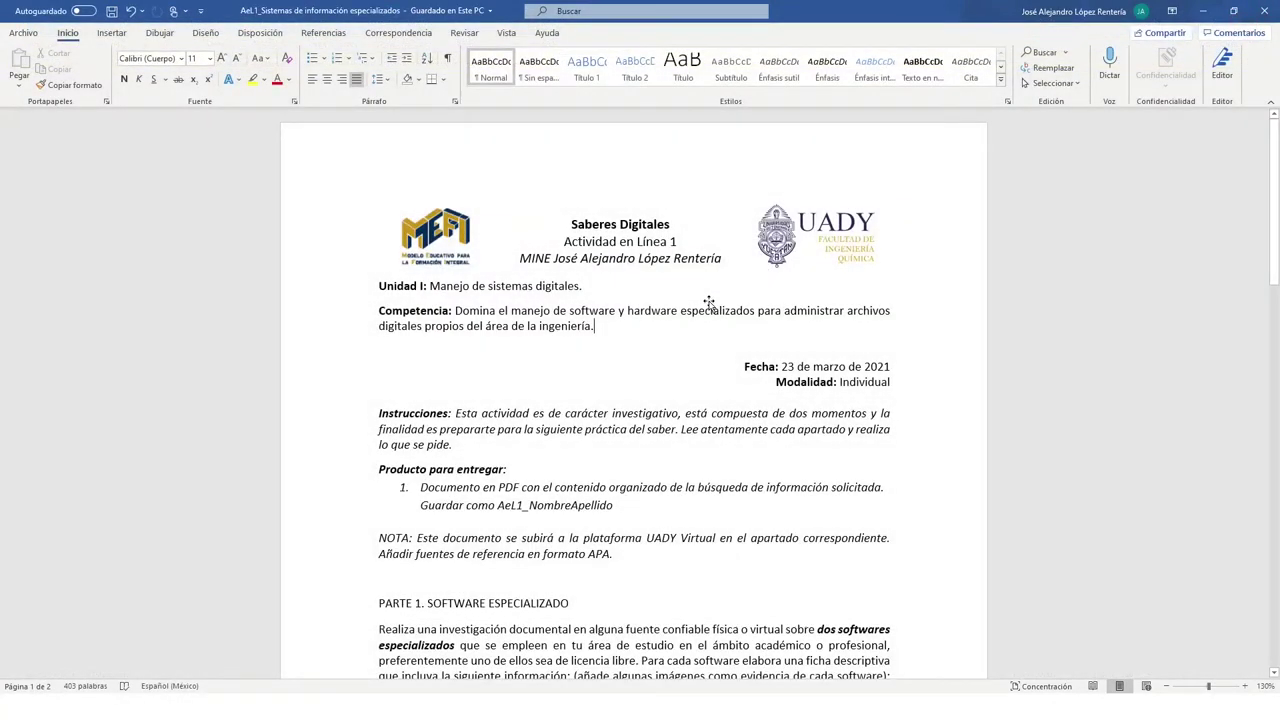
pyautogui.click(1204, 12)
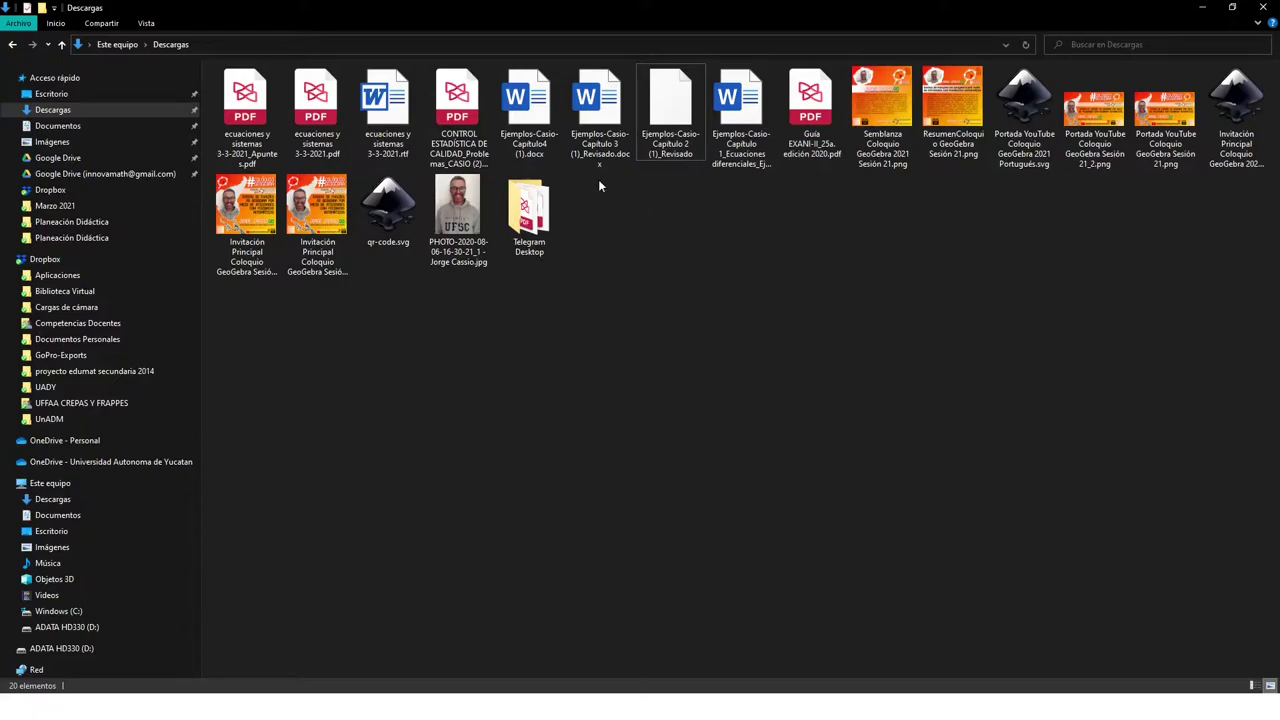
# - Restore the .docx extension on the Ejemplos-Casio-Capítulo 2 (1)_Revisado file and accept the change
pyautogui.click(688, 150)
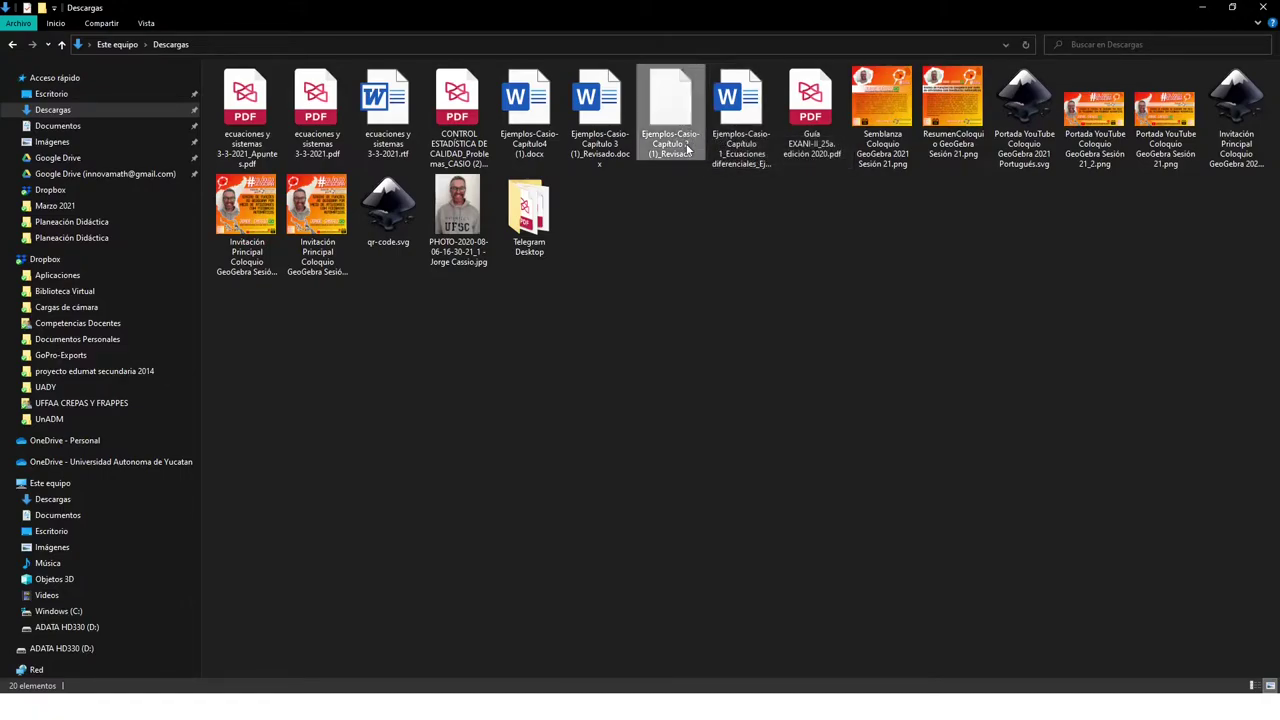
pyautogui.hotkey('ctrl', 'c')
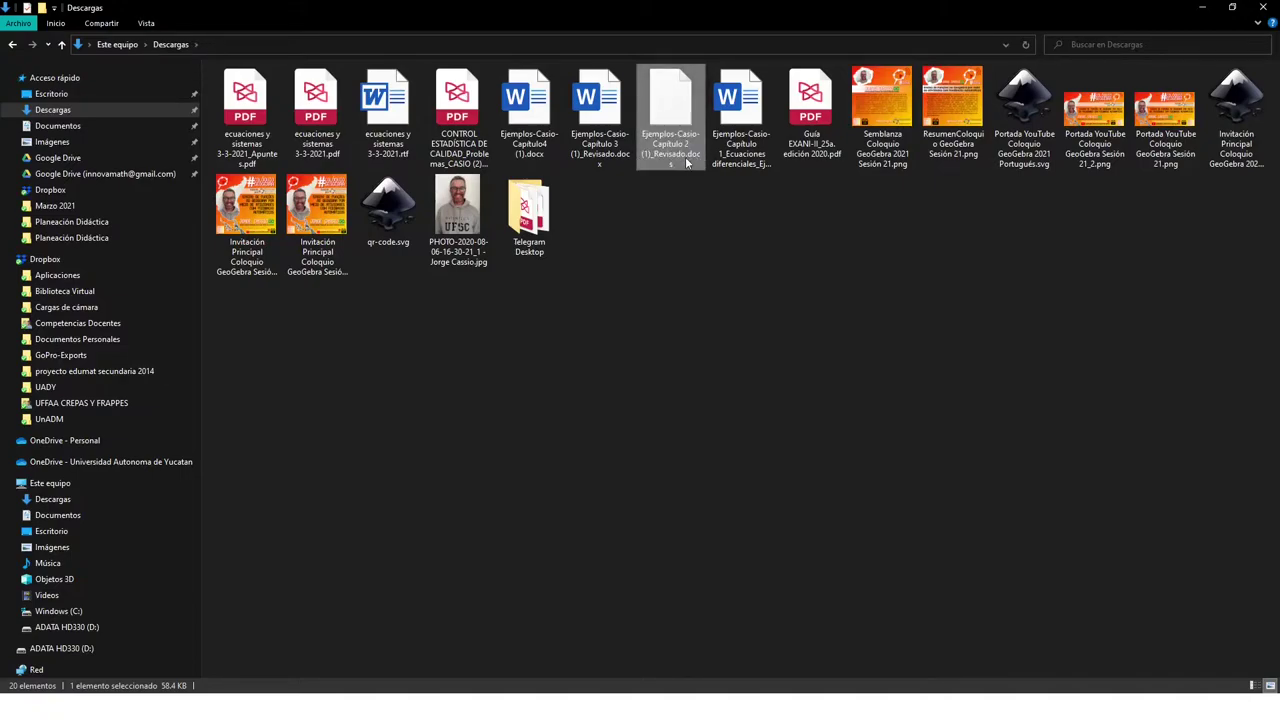
pyautogui.press('BackSpace')
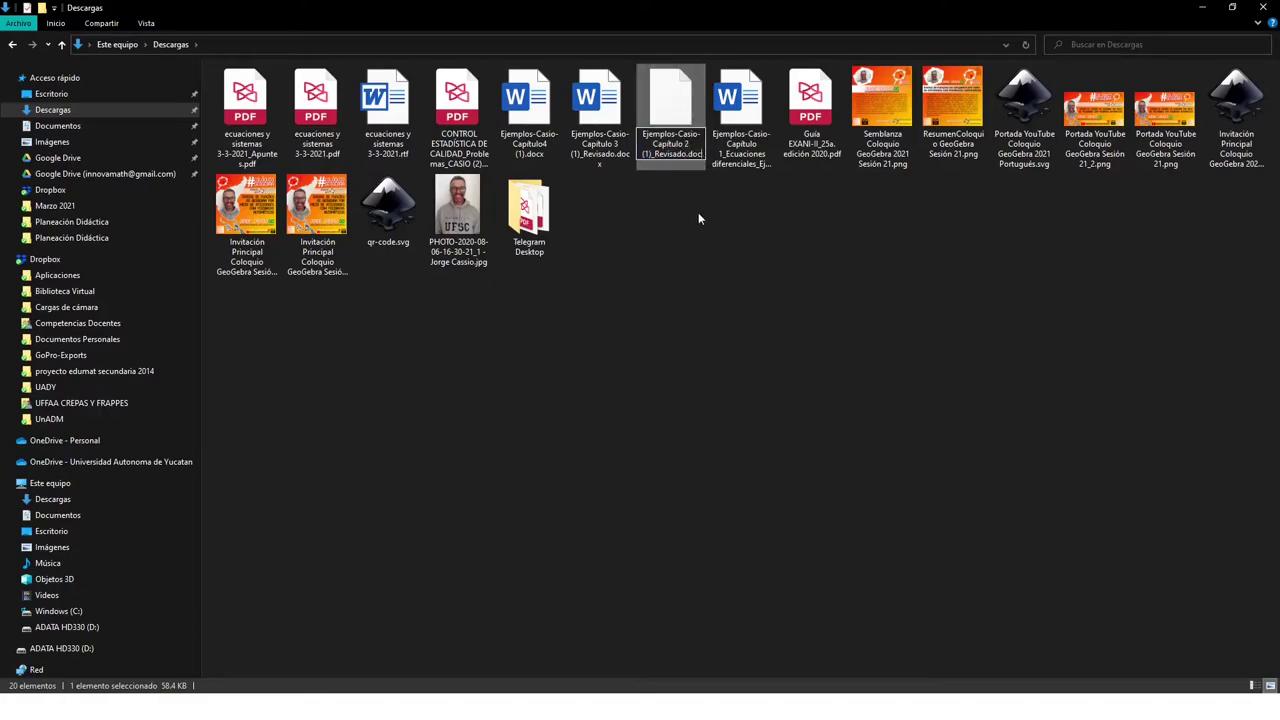
pyautogui.write('x')
pyautogui.press('Return')
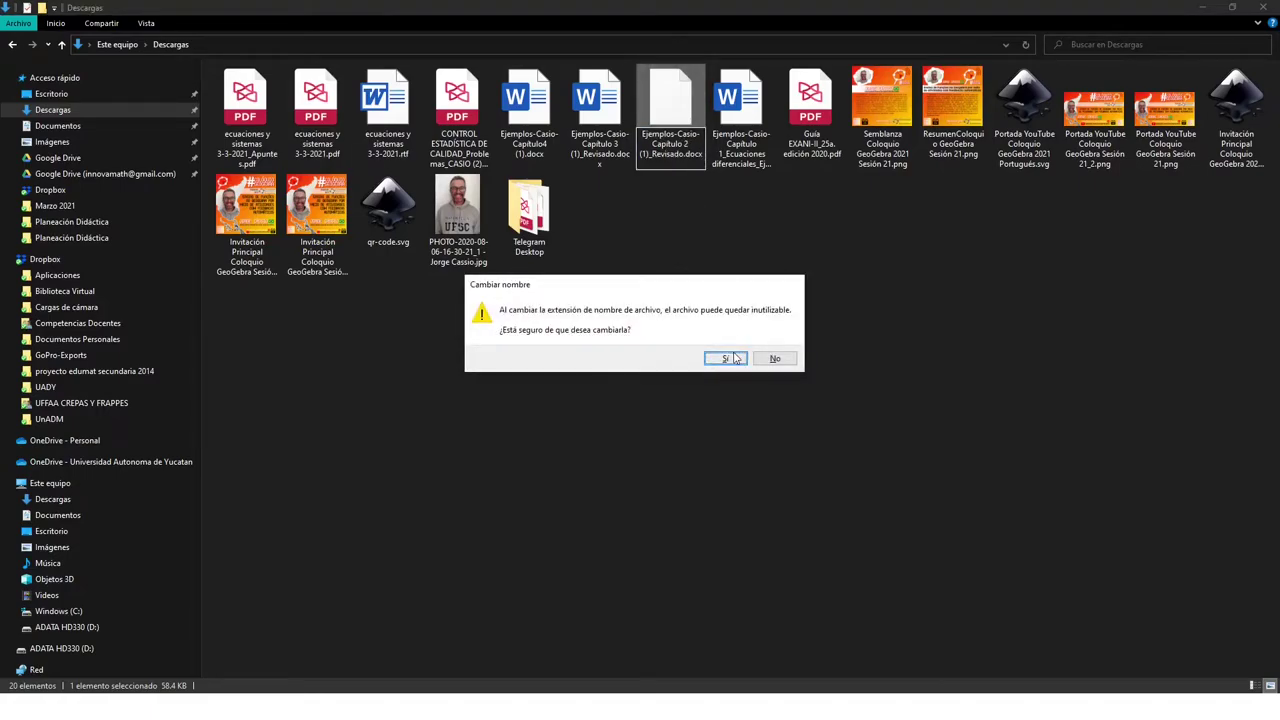
pyautogui.click(726, 358)
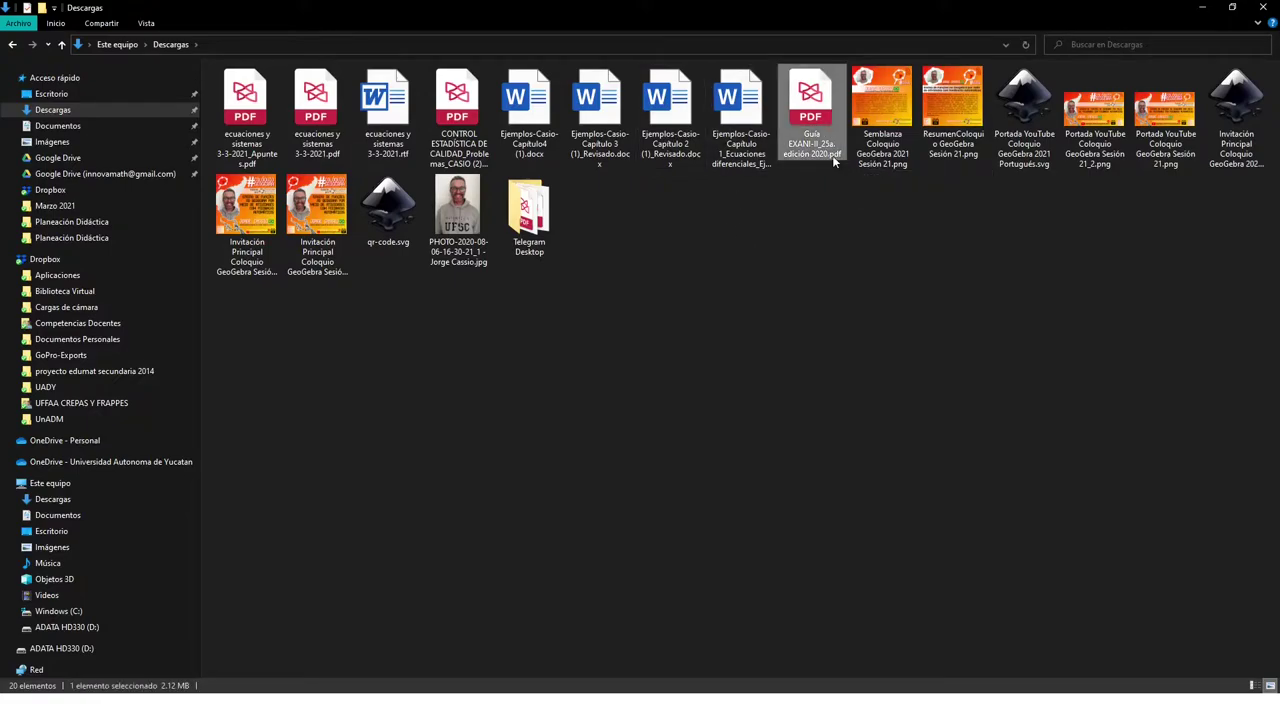
# - Change the extension of Guía EXANI-II_25a. edición 2020 to docx and accept the change
pyautogui.press('F2')
pyautogui.press('F2')
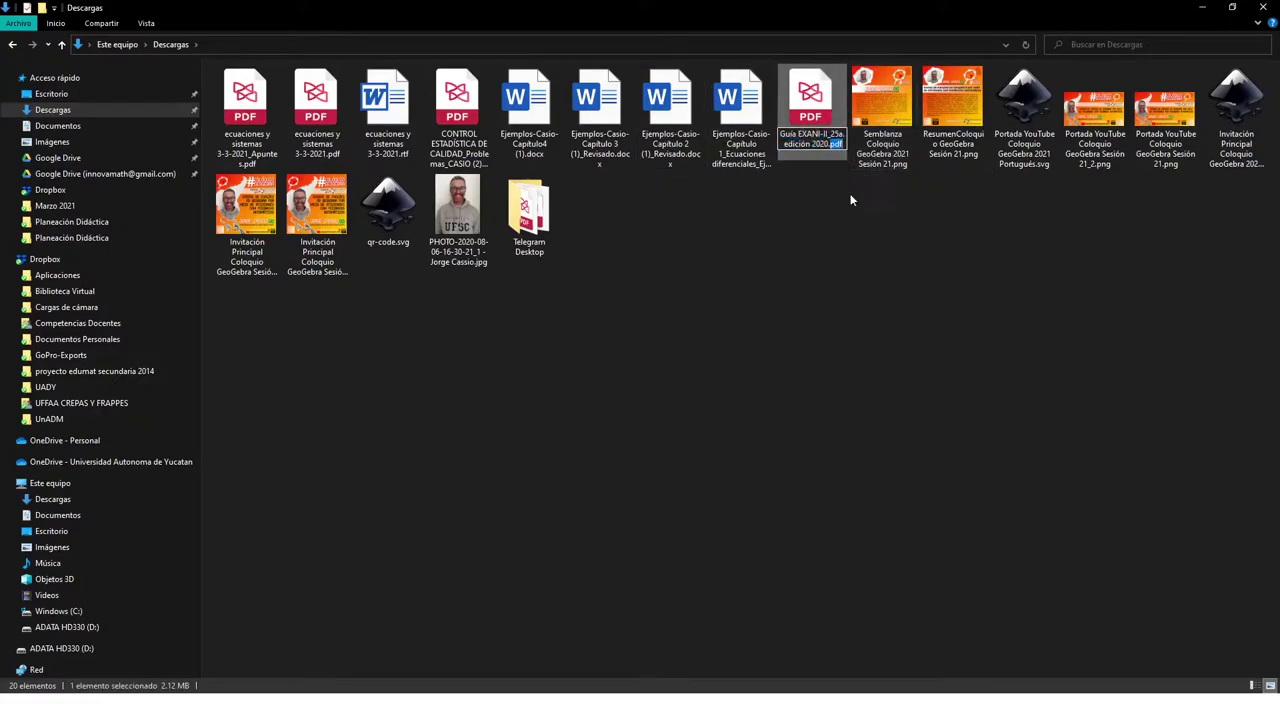
pyautogui.write('docx')
pyautogui.press('Return')
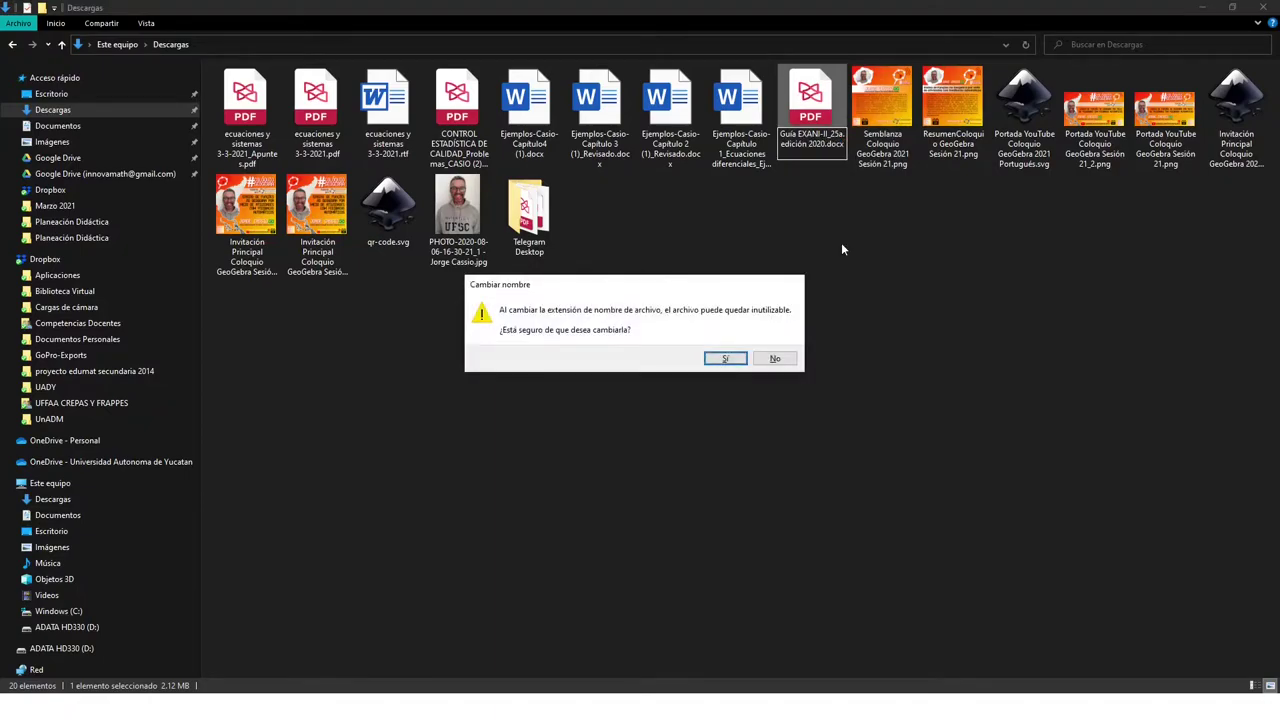
pyautogui.click(729, 358)
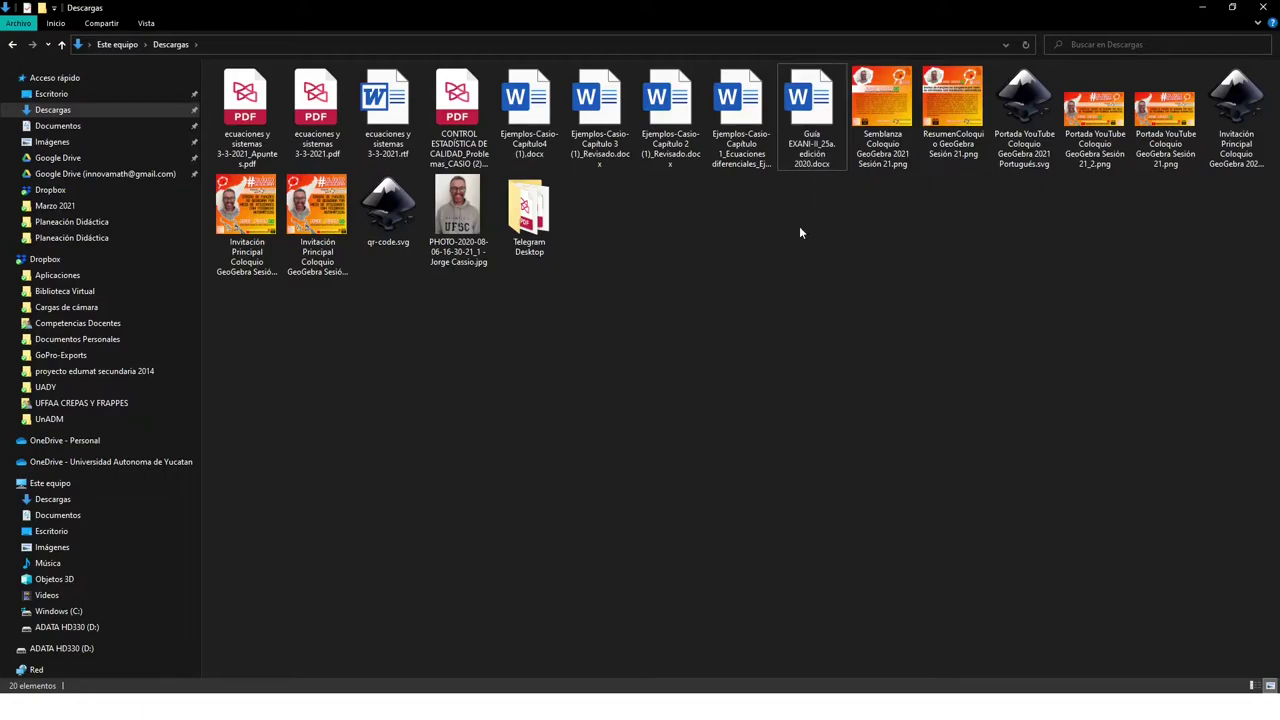
# - Try to open the renamed Guía EXANI-II file in Word, decline content recovery, and return to the Descargas folder
pyautogui.doubleClick(811, 110)
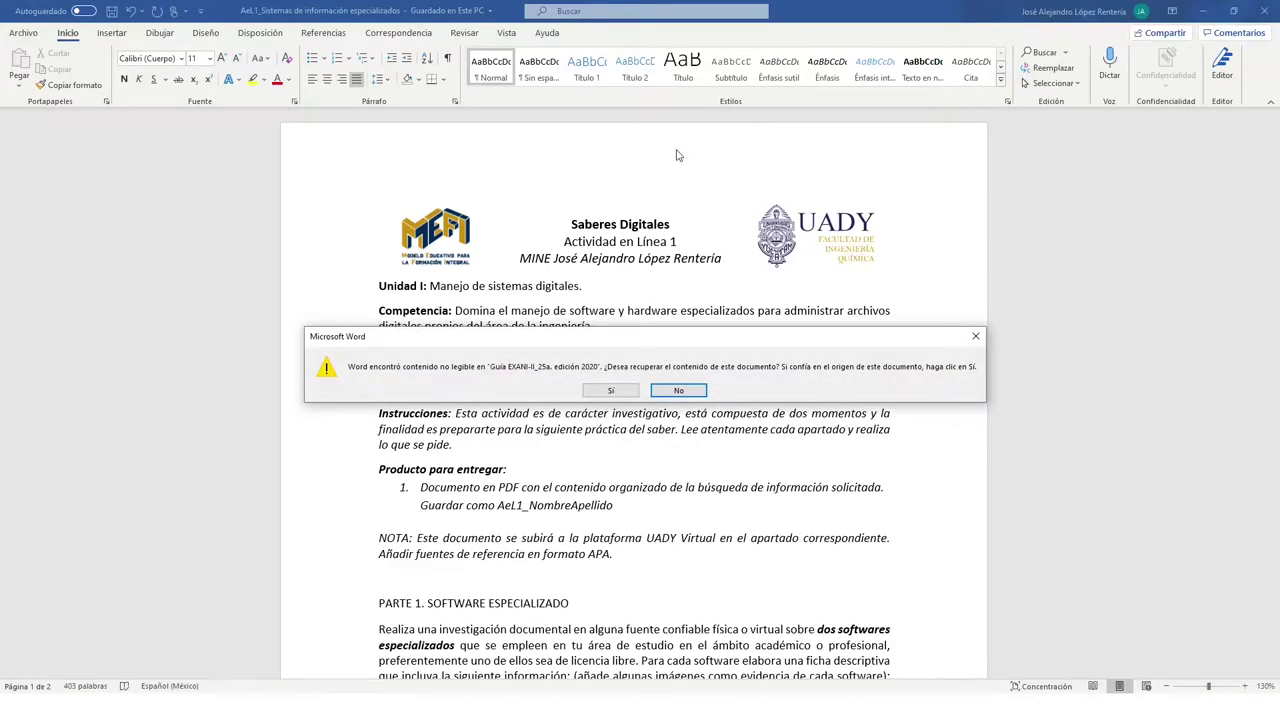
pyautogui.click(652, 390)
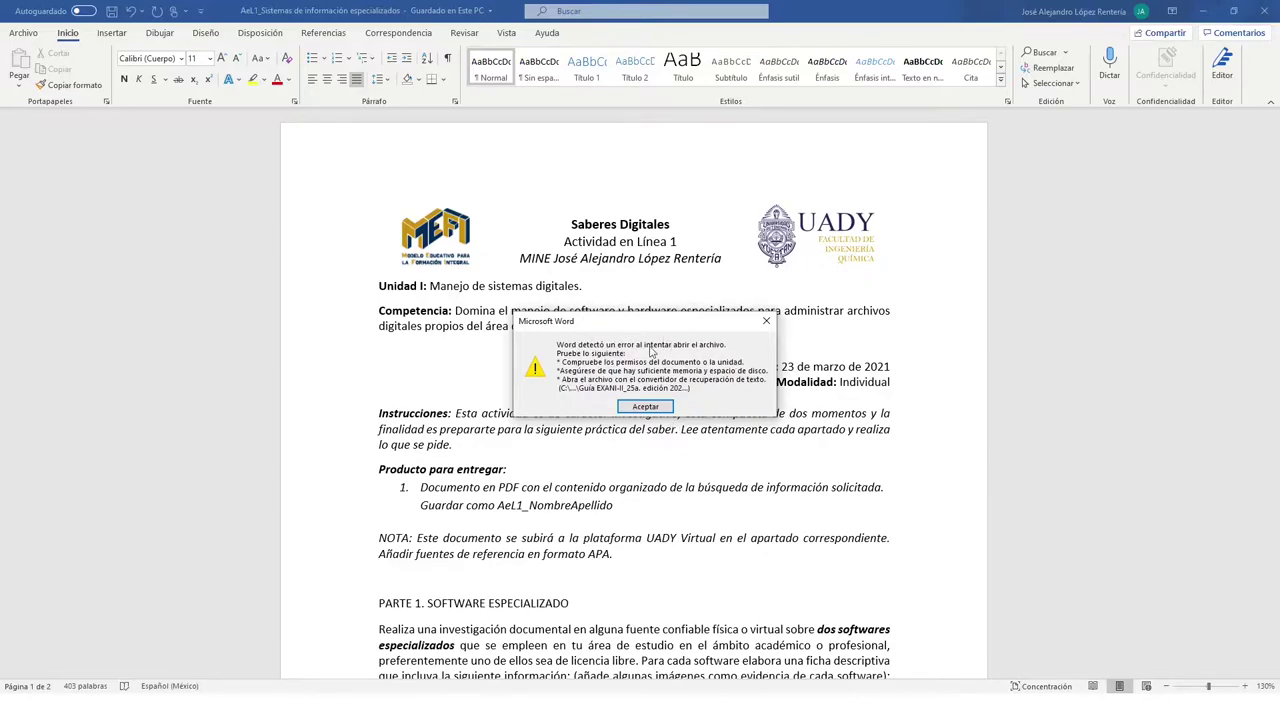
pyautogui.click(643, 407)
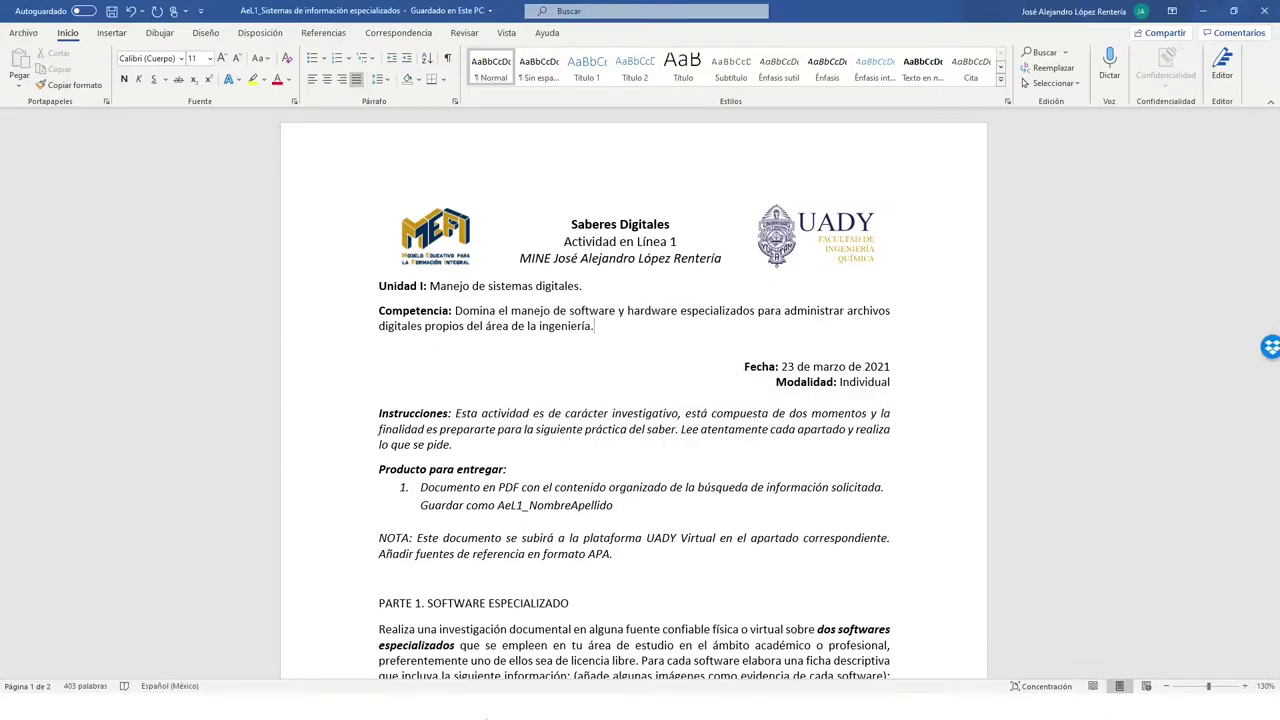
pyautogui.press('super')
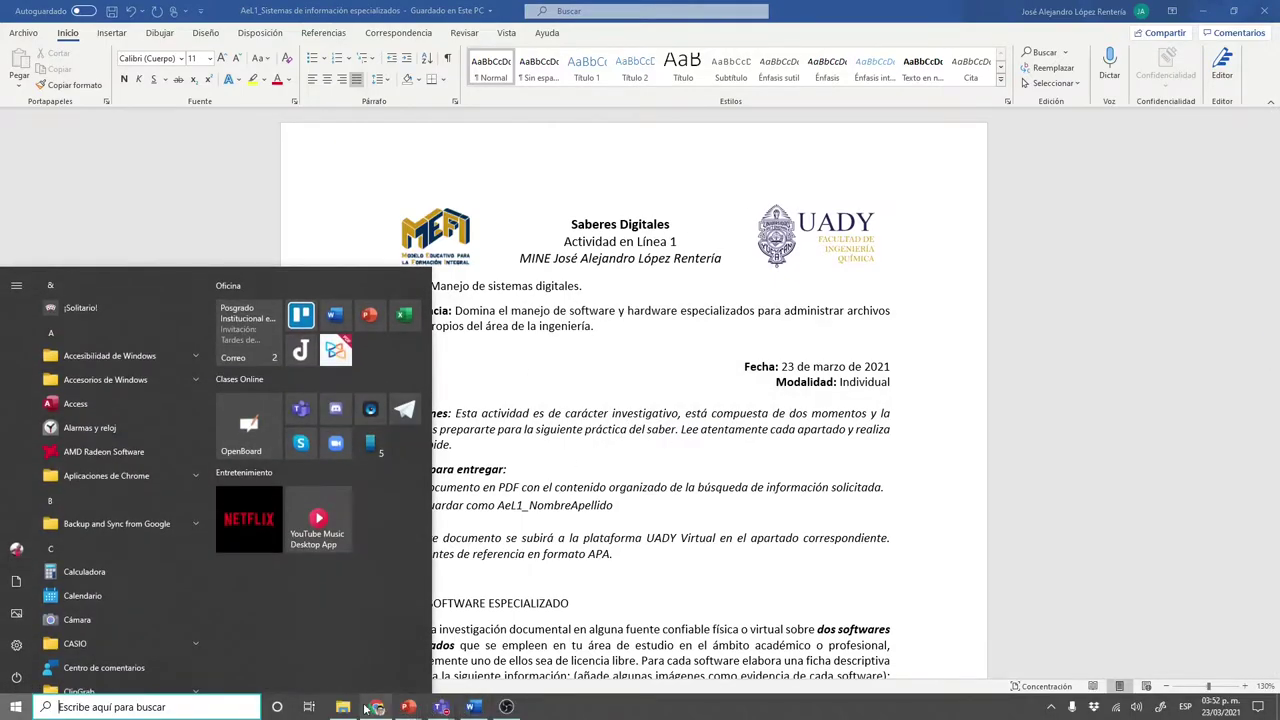
pyautogui.click(345, 707)
pyautogui.click(698, 441)
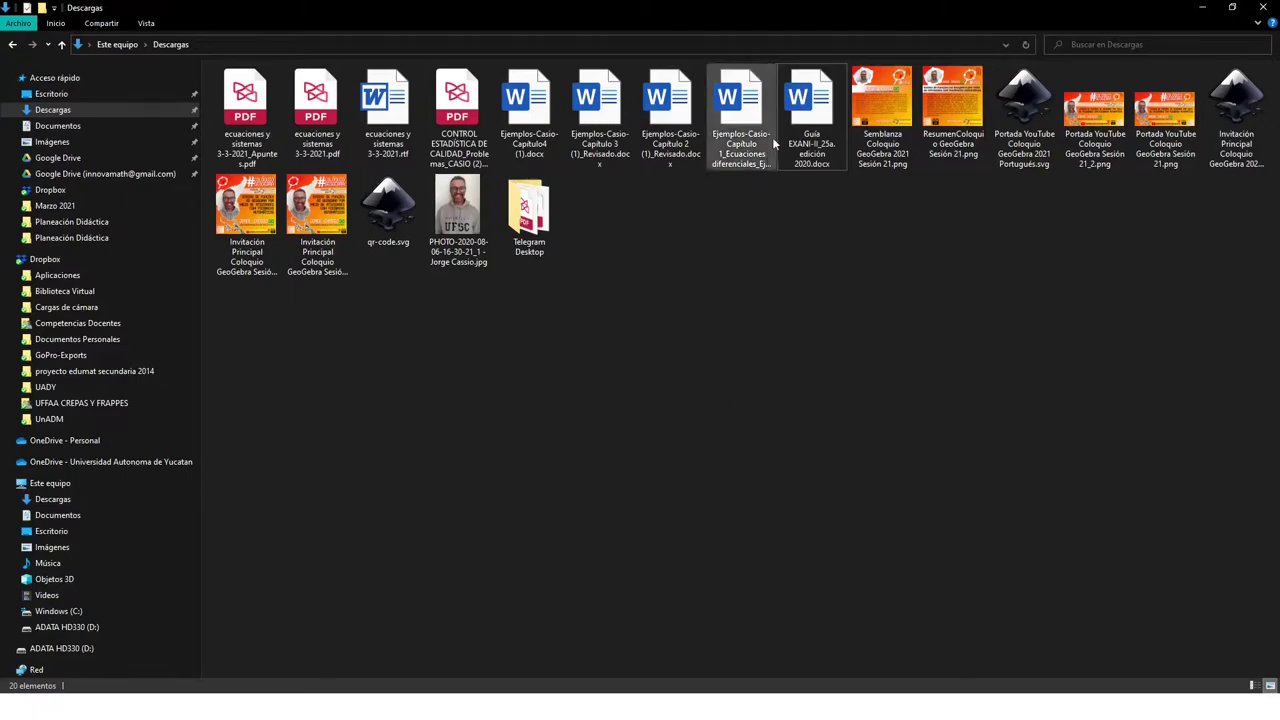
# - Change the extension of Guía EXANI-II_25a. edición 2020 back to pdf and accept the change
pyautogui.click(808, 133)
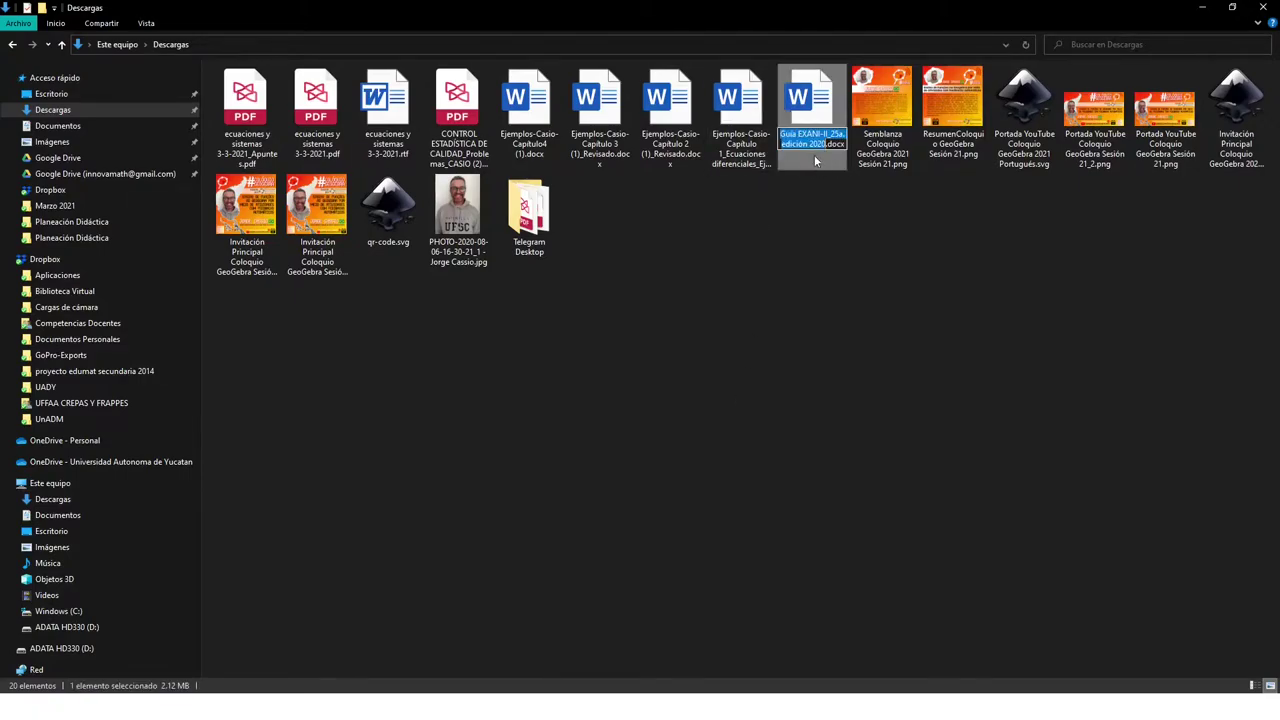
pyautogui.press('End')
pyautogui.hotkey('ctrl', 'shift', 'Left')
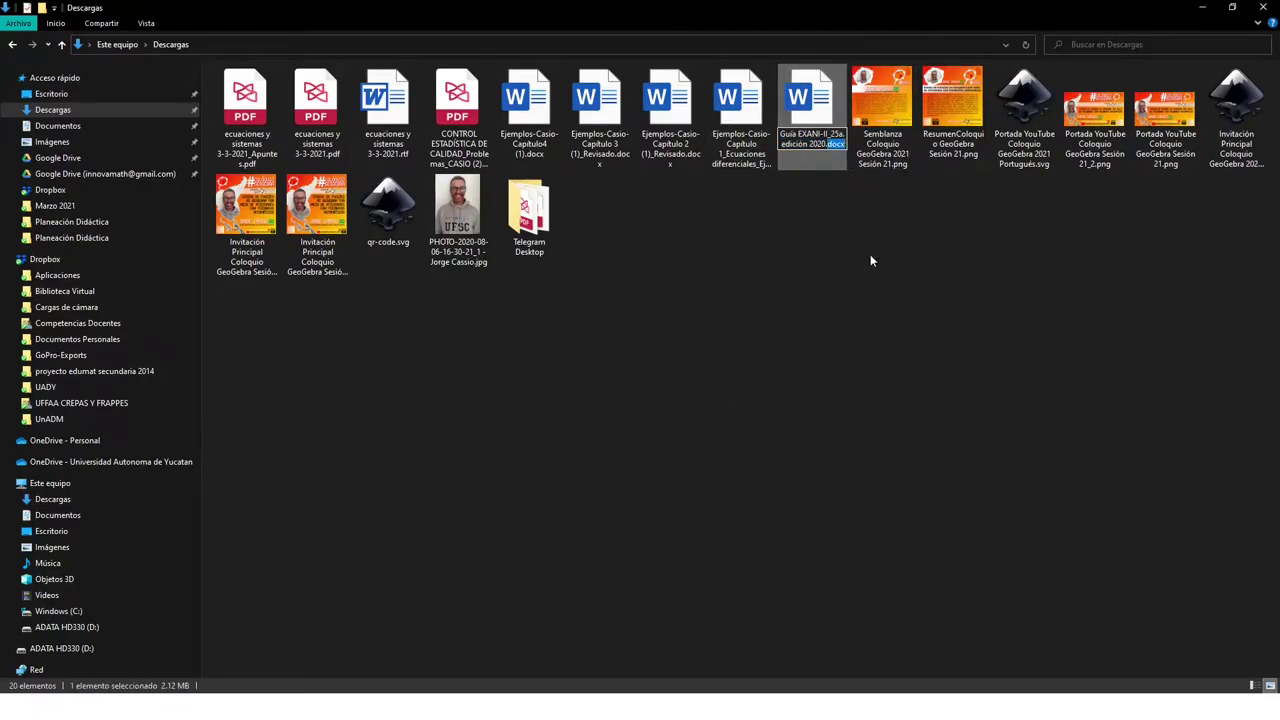
pyautogui.write('pdf')
pyautogui.click(804, 198)
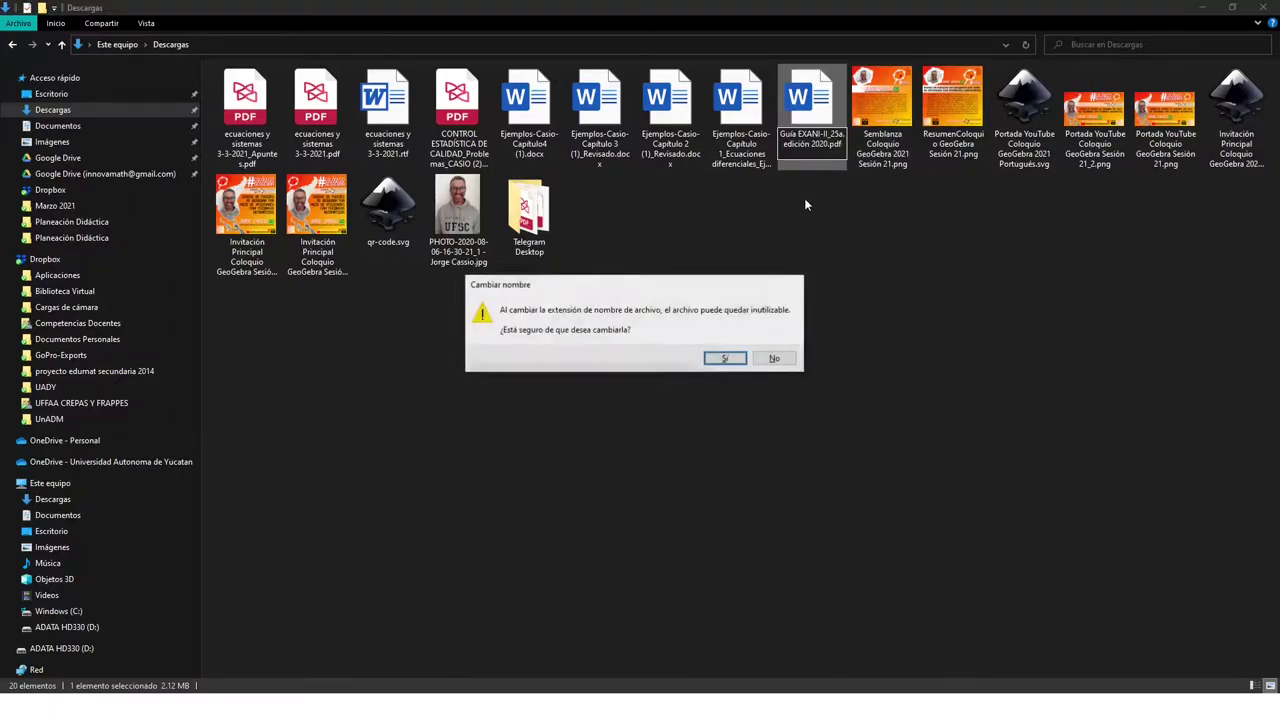
pyautogui.click(725, 358)
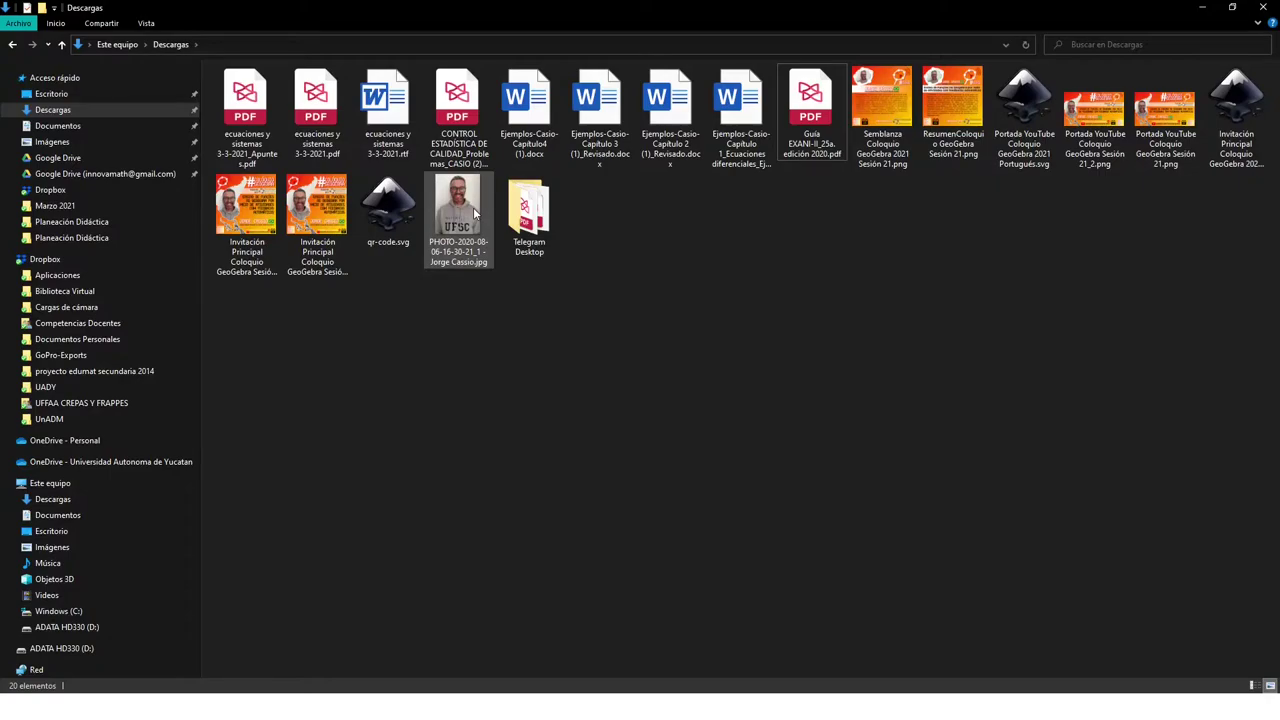
# - Hide file name extensions in the Descargas folder and switch back to the slide presentation
pyautogui.click(146, 23)
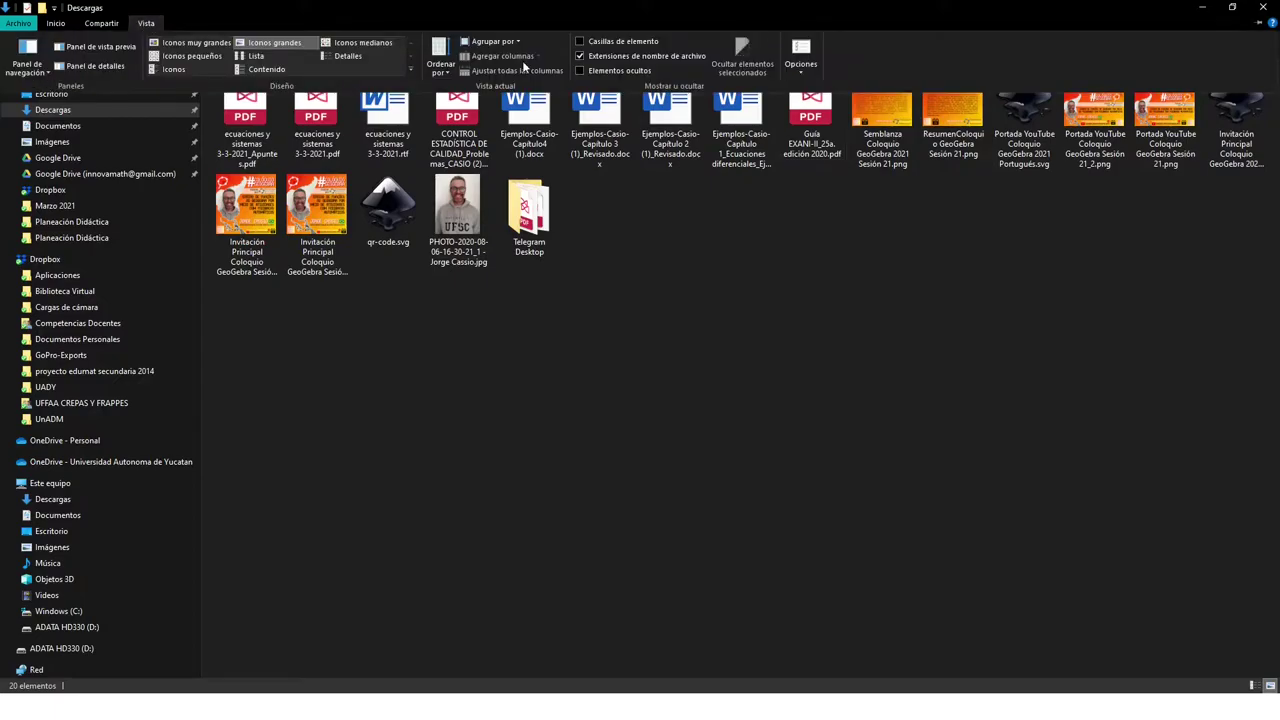
pyautogui.click(581, 57)
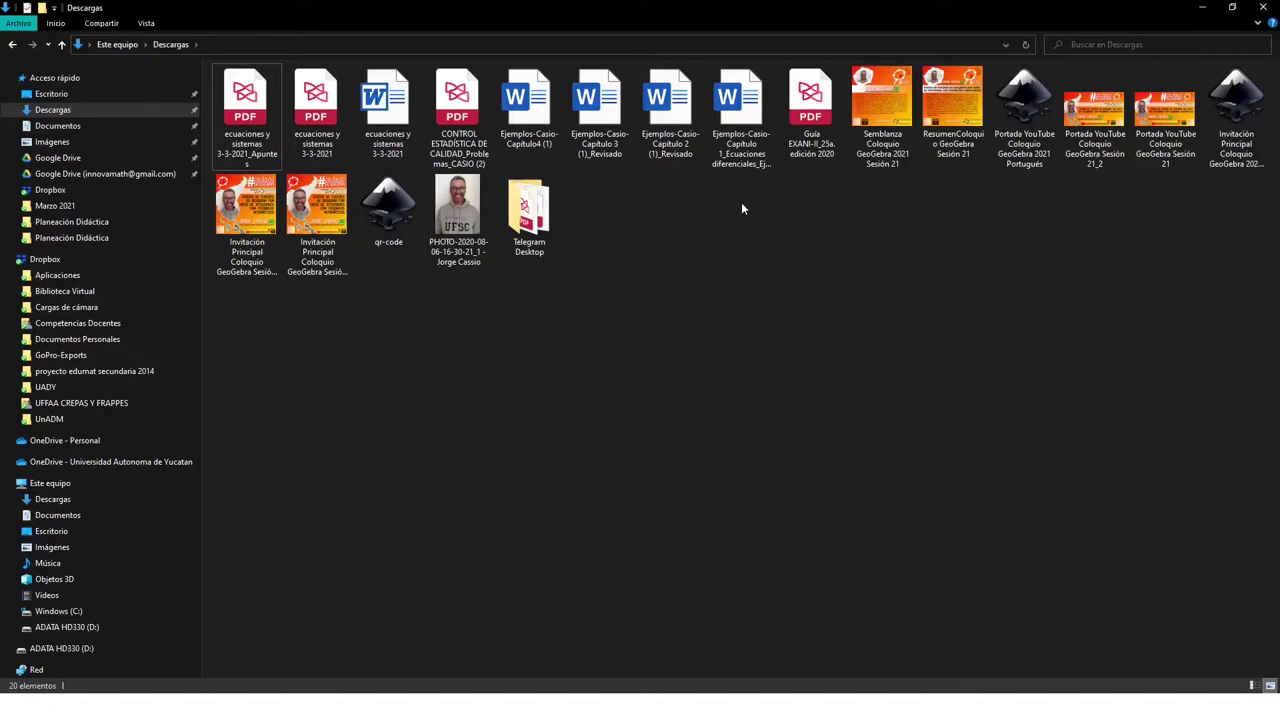
pyautogui.hotkey('alt', 'Tab')
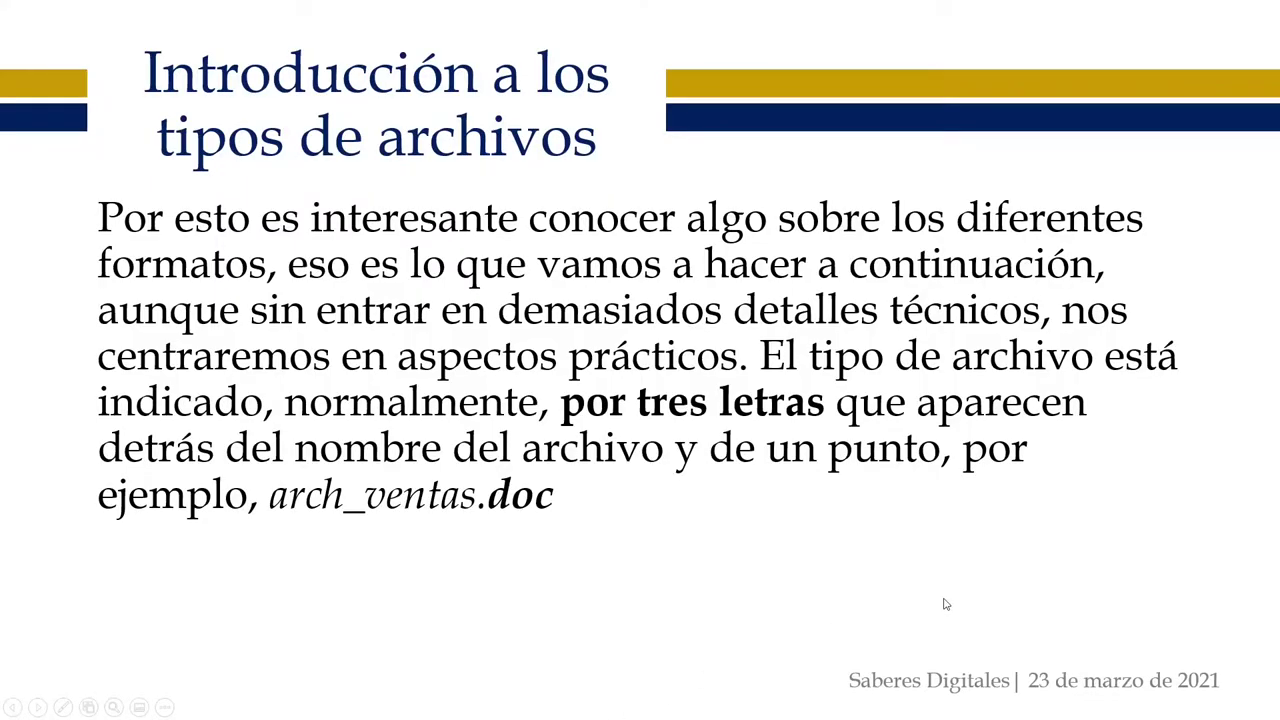
# - Go back to the previous slide of the introduction to file types
pyautogui.press('Left')
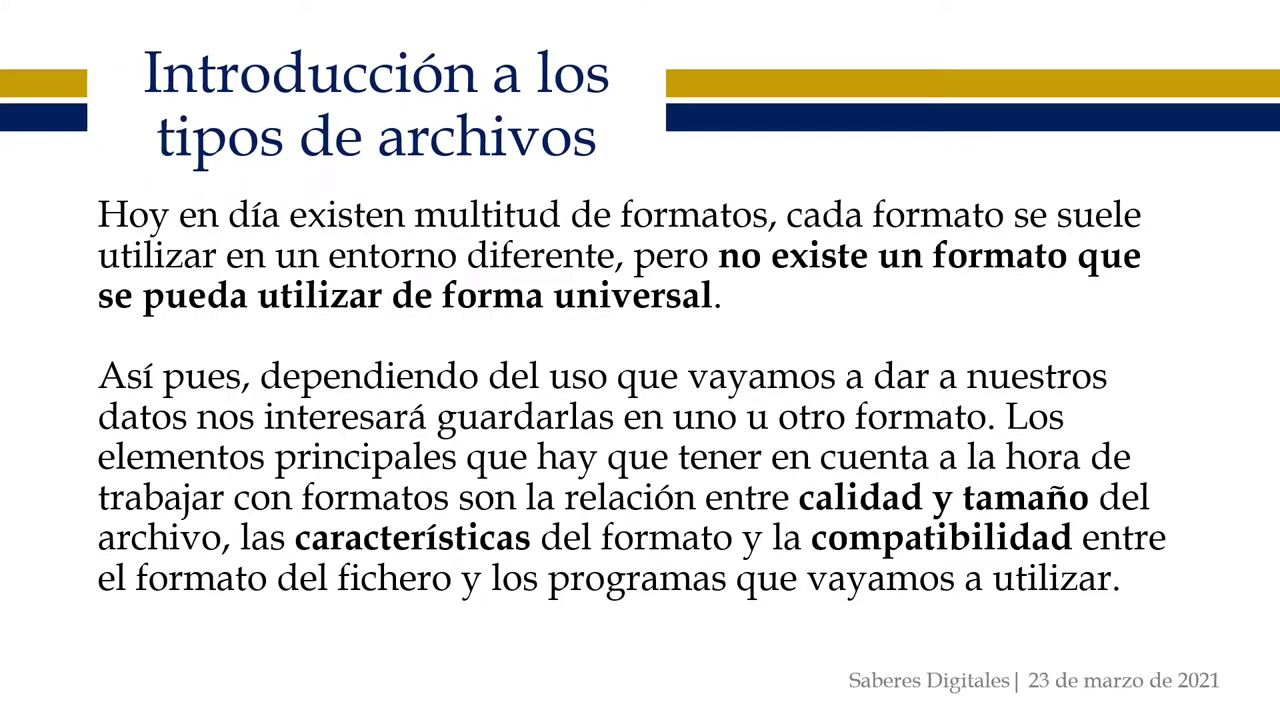
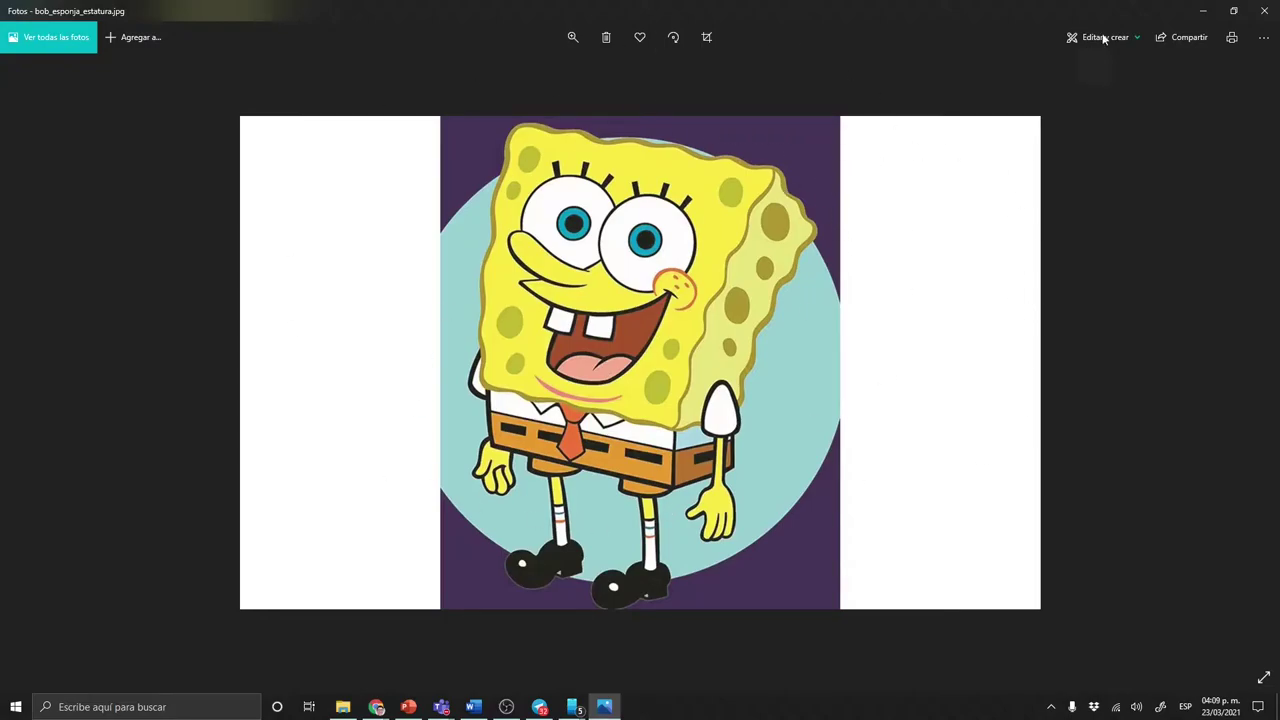
# - Switch from the photo viewer to GIMP and open bob_esponja_estatura from the Descargas folder in it
pyautogui.click(1203, 11)
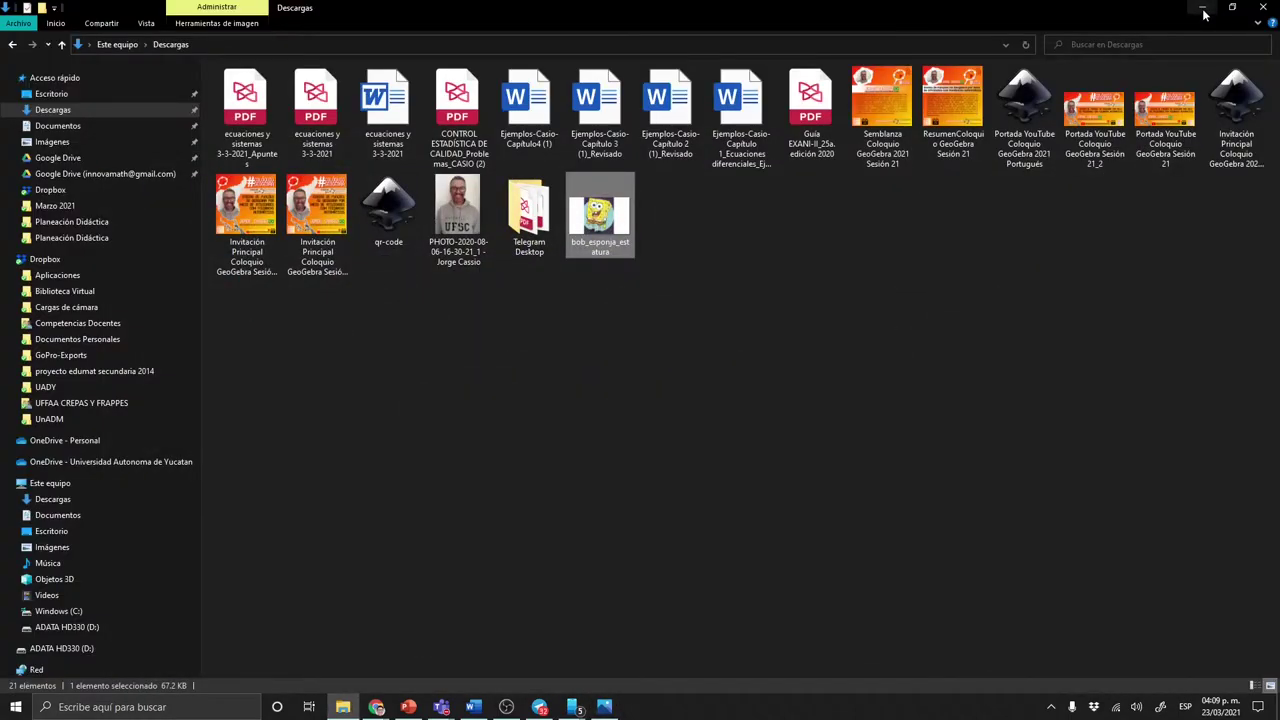
pyautogui.click(1204, 8)
pyautogui.click(1204, 9)
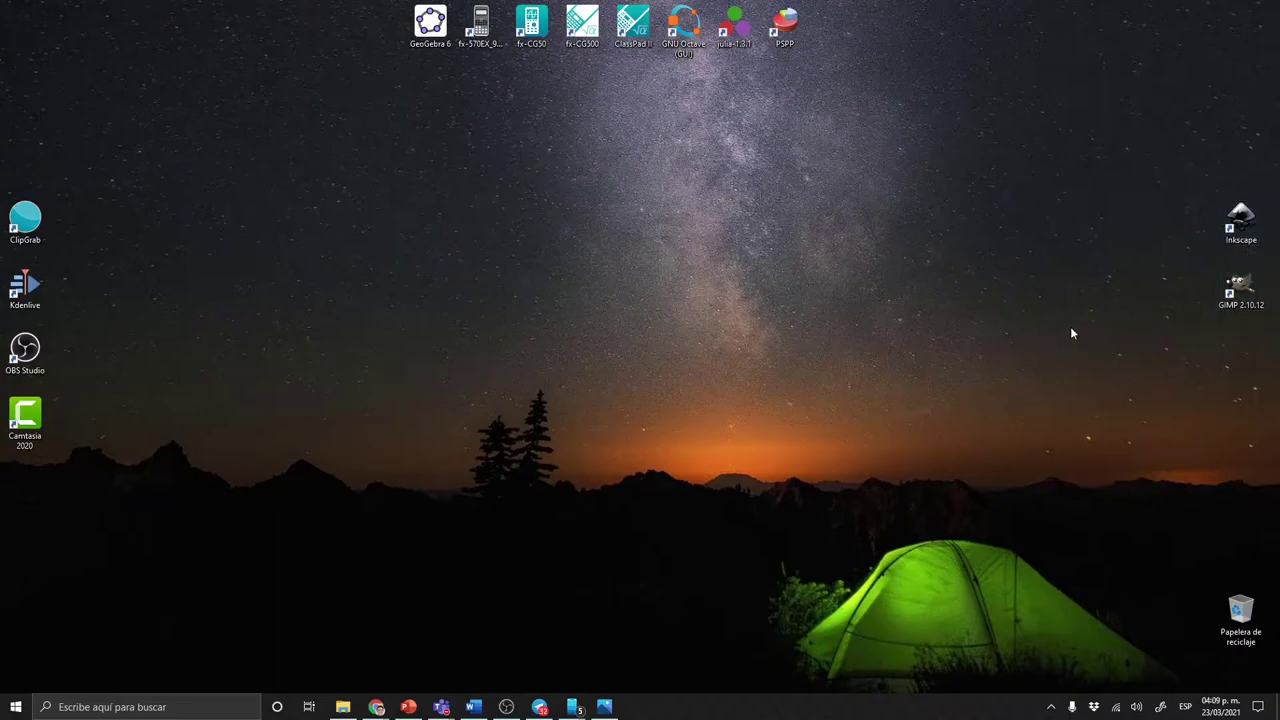
pyautogui.doubleClick(1240, 288)
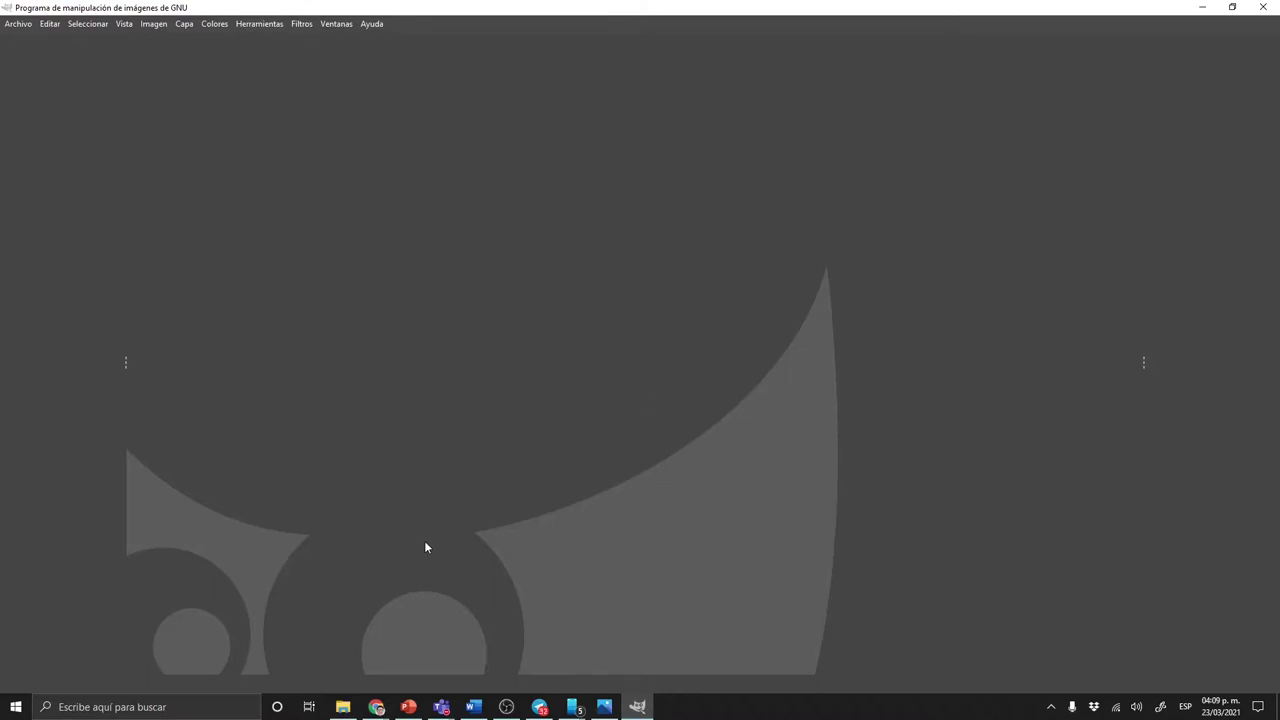
pyautogui.click(343, 707)
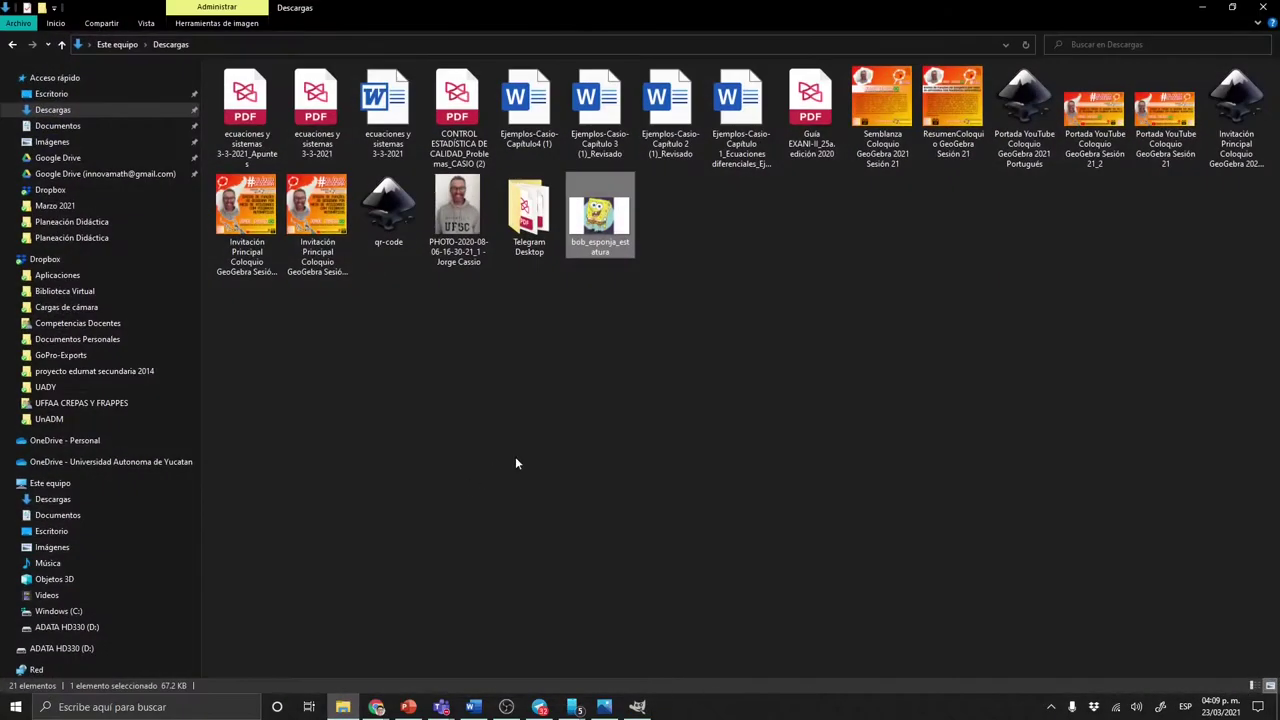
pyautogui.moveTo(586, 252); pyautogui.dragTo(628, 655)
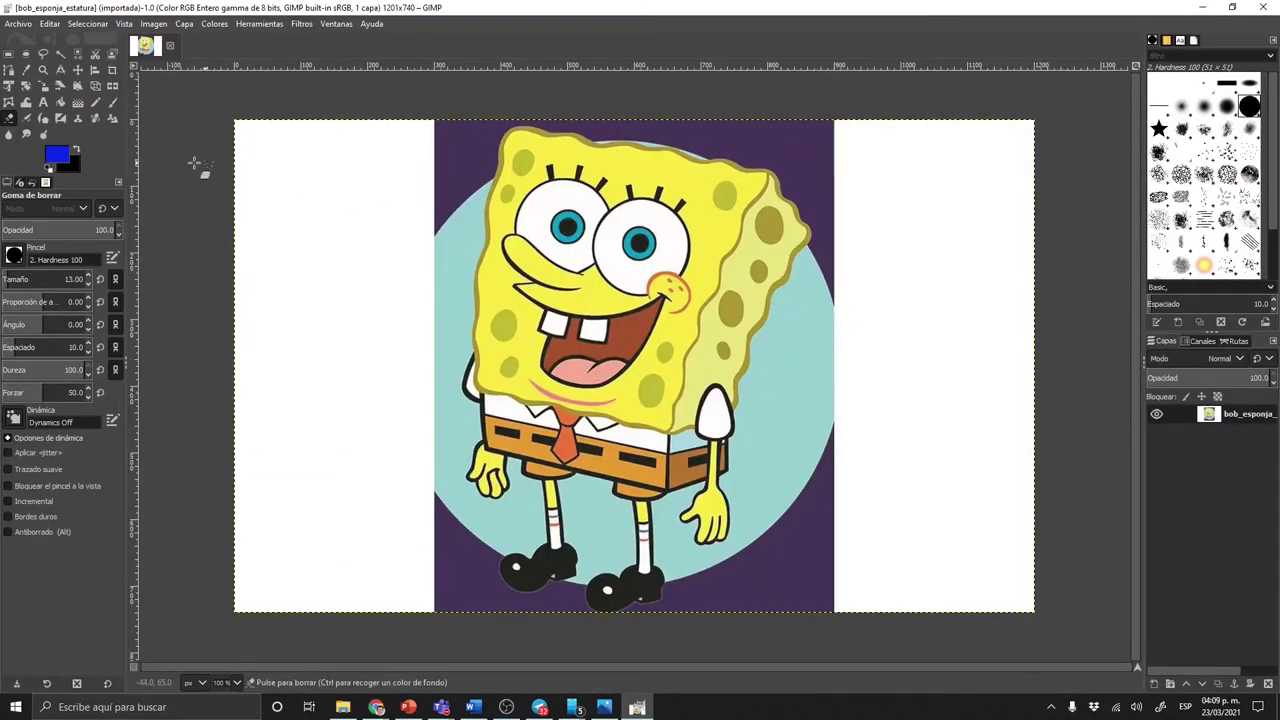
# - Add an alpha channel to the image layer and delete the white side areas and upper purple background with Fuzzy Select
pyautogui.rightClick(1208, 418)
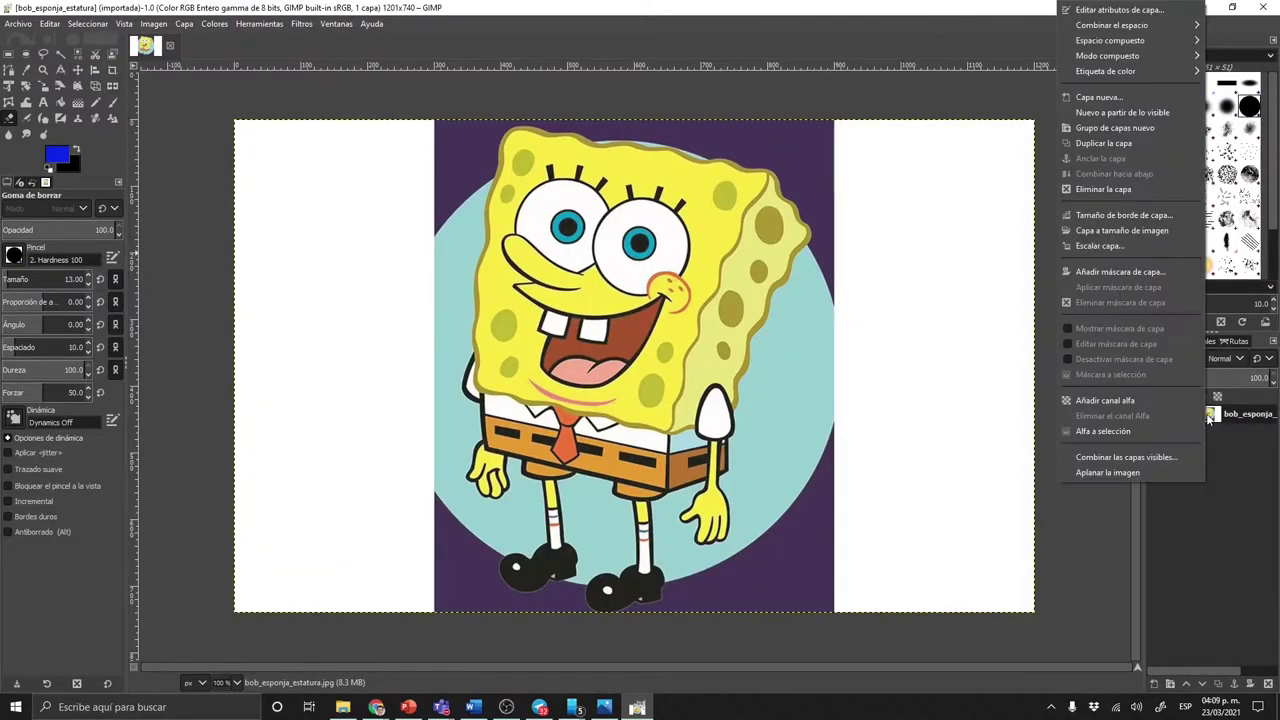
pyautogui.click(1105, 400)
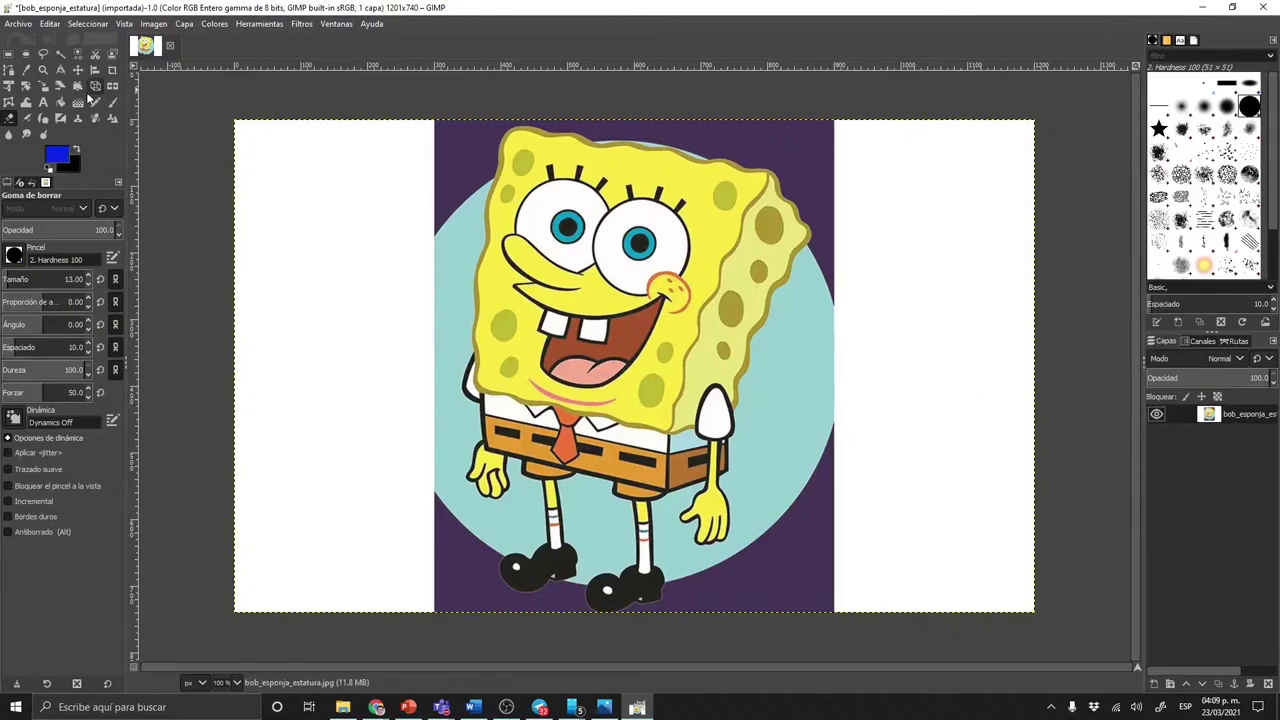
pyautogui.click(60, 53)
pyautogui.click(337, 214)
pyautogui.press('Delete')
pyautogui.click(880, 266)
pyautogui.press('Delete')
pyautogui.click(789, 135)
pyautogui.press('Delete')
# - Delete the light-blue circle around and between the character's legs and the two lower purple corners with Fuzzy Select
pyautogui.click(780, 436)
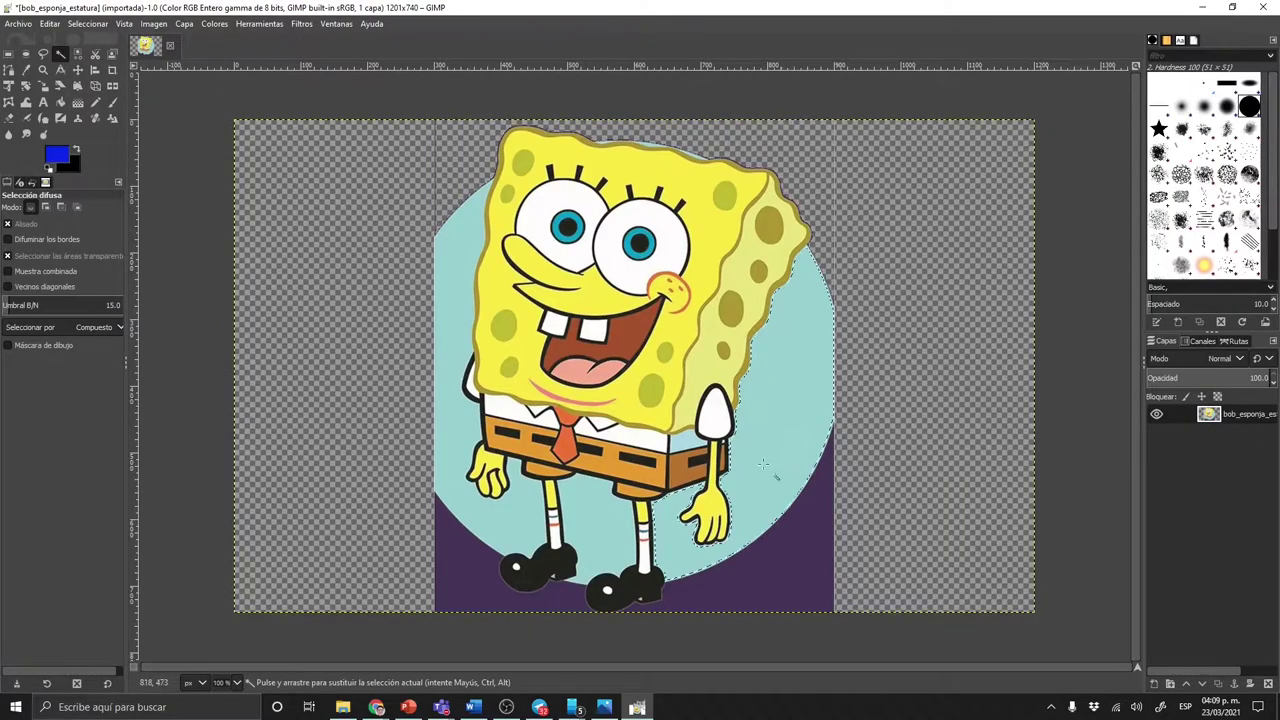
pyautogui.press('Delete')
pyautogui.click(540, 520)
pyautogui.press('Delete')
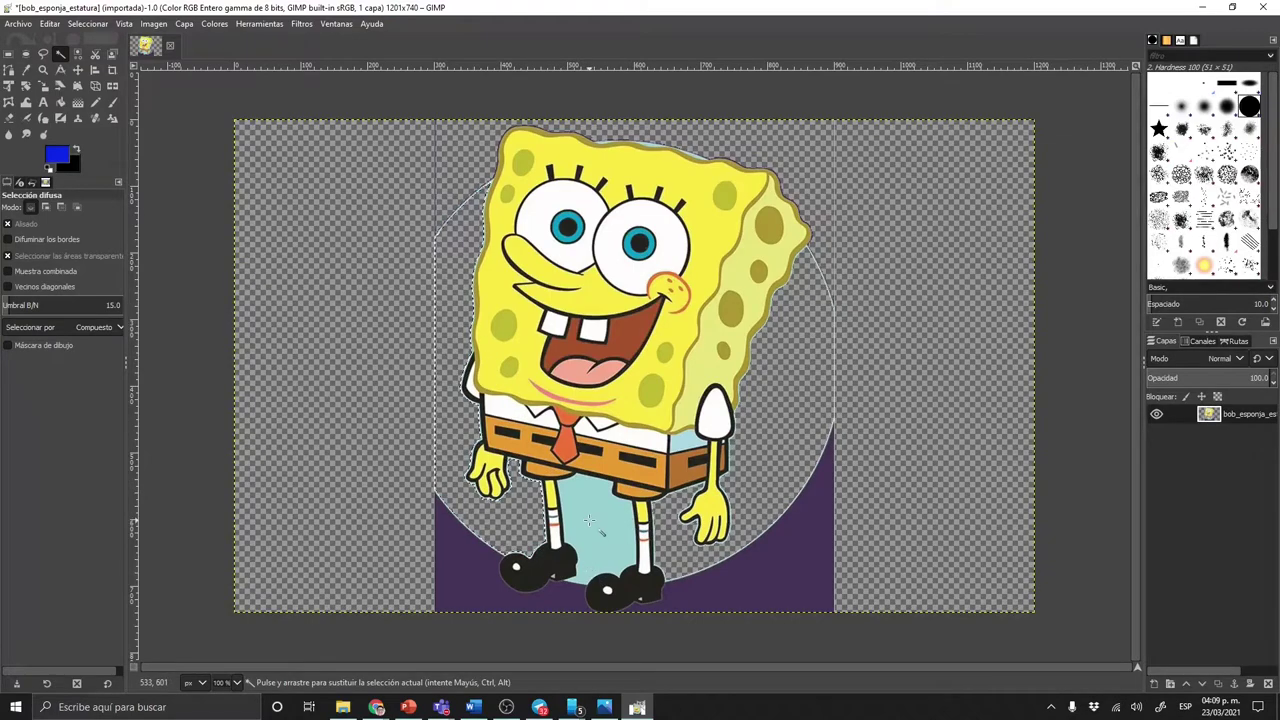
pyautogui.click(590, 520)
pyautogui.press('Delete')
pyautogui.click(749, 571)
pyautogui.press('Delete')
pyautogui.click(470, 585)
pyautogui.press('Delete')
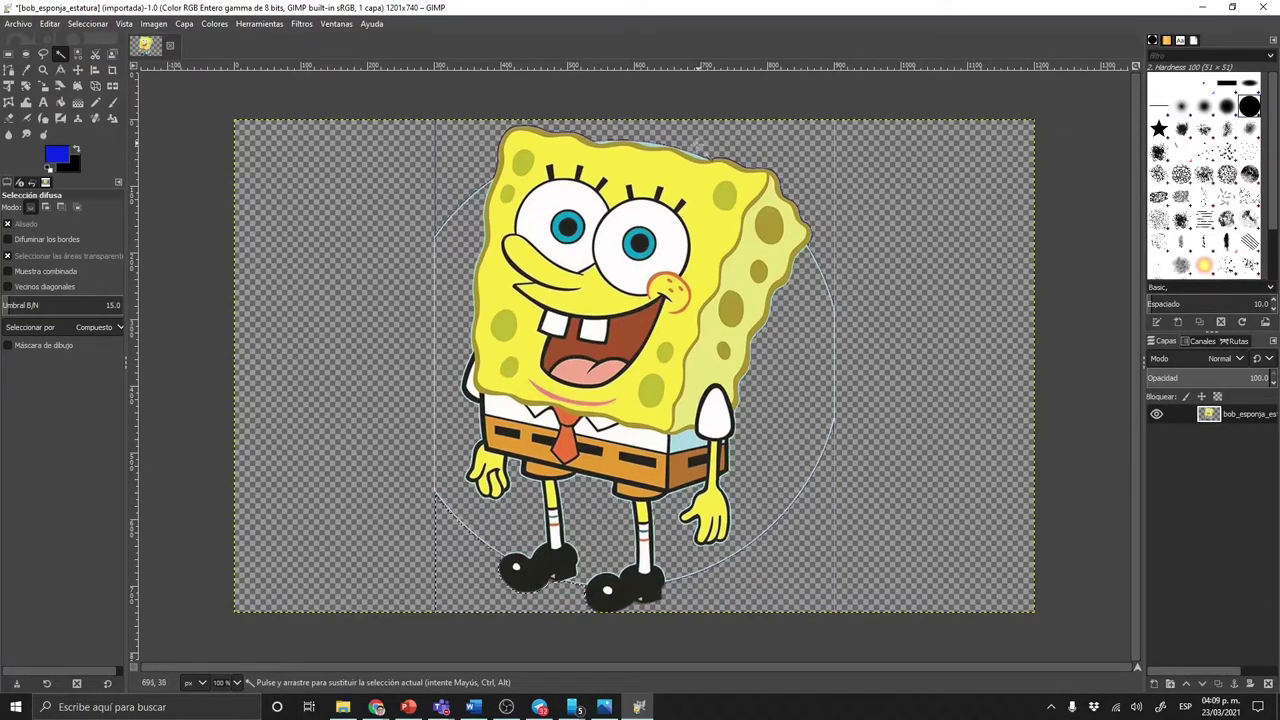
pyautogui.click(666, 150)
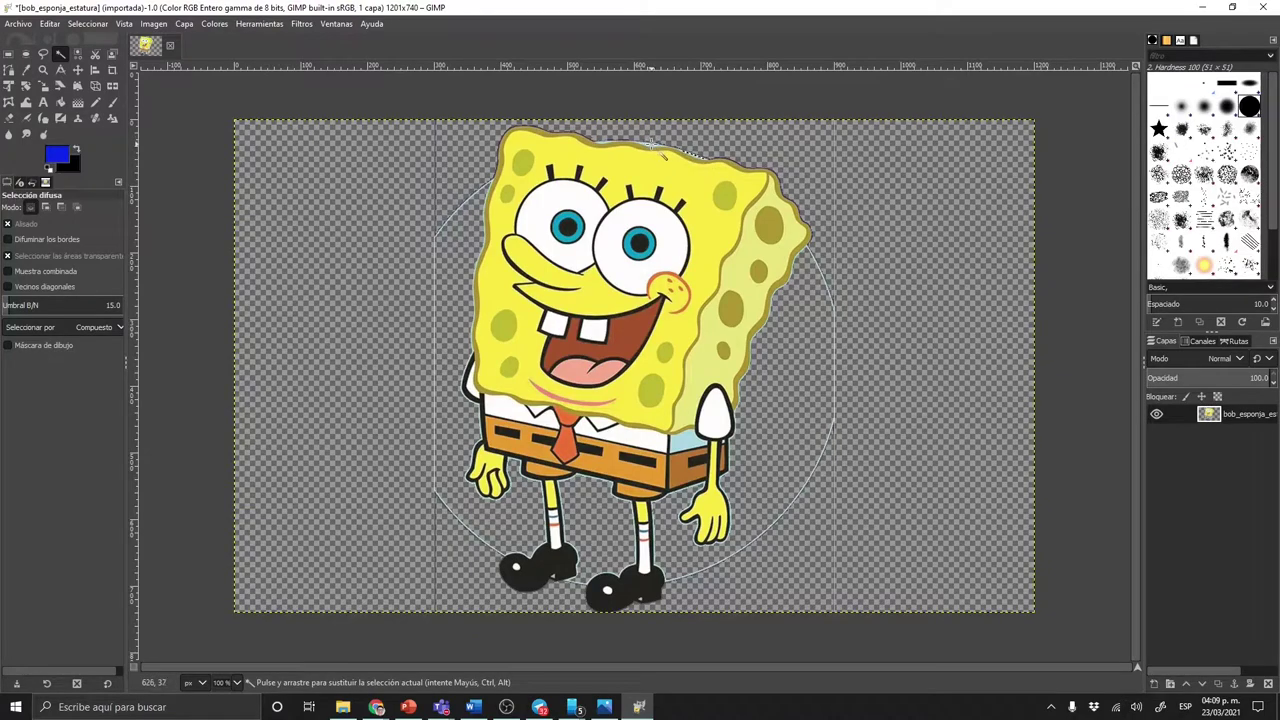
pyautogui.click(315, 124)
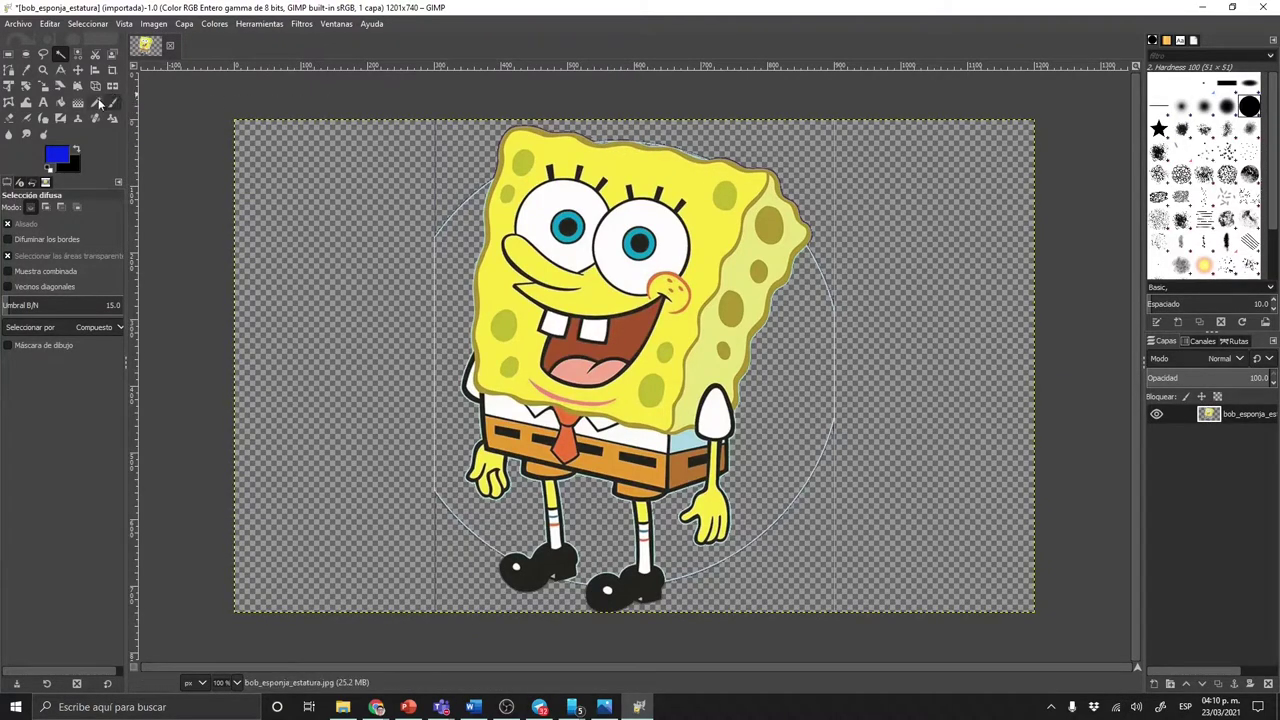
# - Erase the leftover circle outline and vertical edge lines on both sides of the character with the Eraser at size 91
pyautogui.click(10, 118)
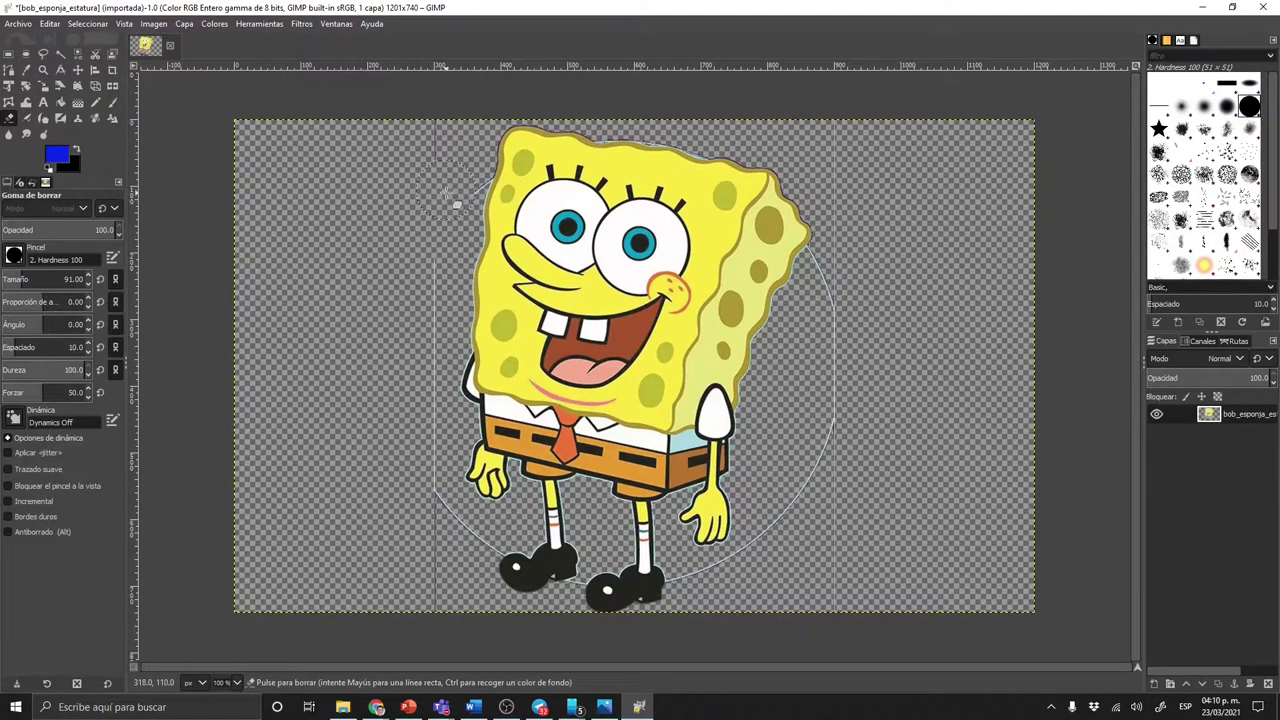
pyautogui.moveTo(423, 434); pyautogui.dragTo(440, 600)
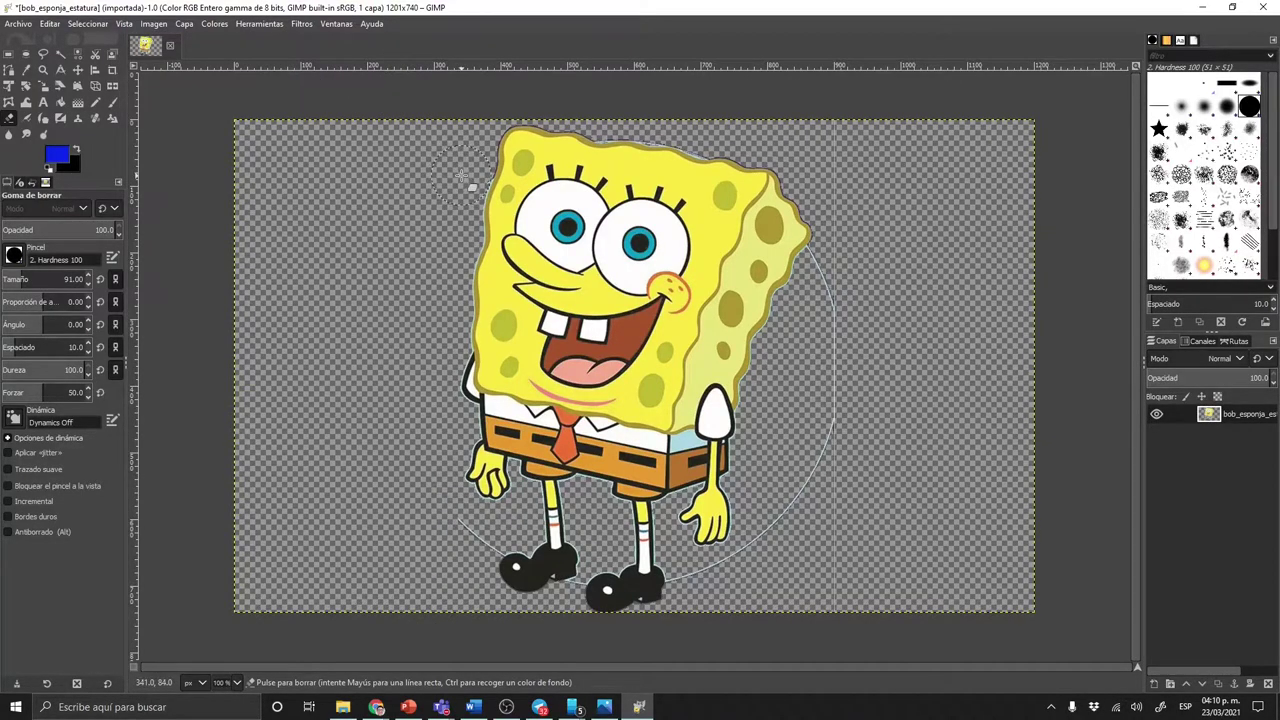
pyautogui.moveTo(449, 534); pyautogui.dragTo(487, 548)
pyautogui.moveTo(705, 595)
pyautogui.mouseDown()
pyautogui.moveTo(741, 579)
pyautogui.moveTo(762, 545)
pyautogui.moveTo(770, 572)
pyautogui.moveTo(719, 604)
pyautogui.moveTo(697, 598)
pyautogui.moveTo(752, 572)
pyautogui.moveTo(831, 564)
pyautogui.moveTo(819, 457)
pyautogui.moveTo(799, 540)
pyautogui.moveTo(829, 440)
pyautogui.moveTo(827, 276)
pyautogui.moveTo(851, 270)
pyautogui.moveTo(848, 125)
pyautogui.mouseUp()
pyautogui.hotkey('ctrl', 'z')
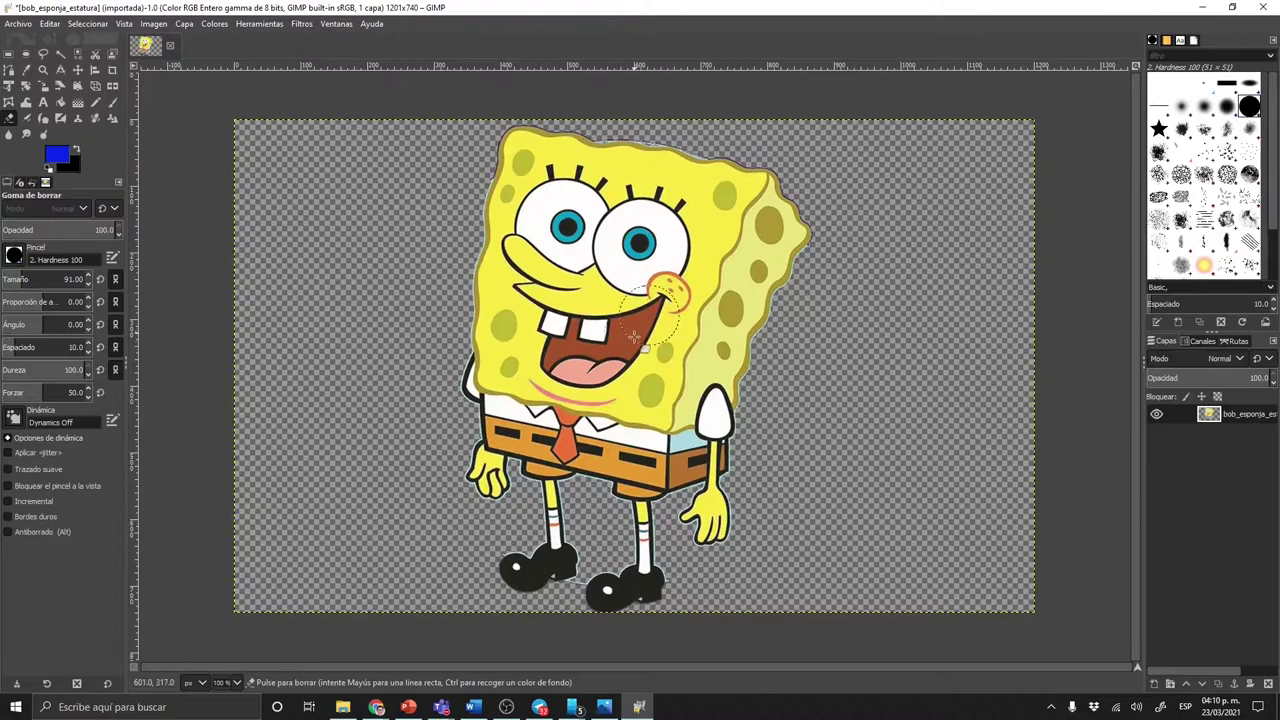
# - Set the Eraser size to 13 and erase the leftover outline between and beside the character's shoes
pyautogui.scroll(3, 657, 577)
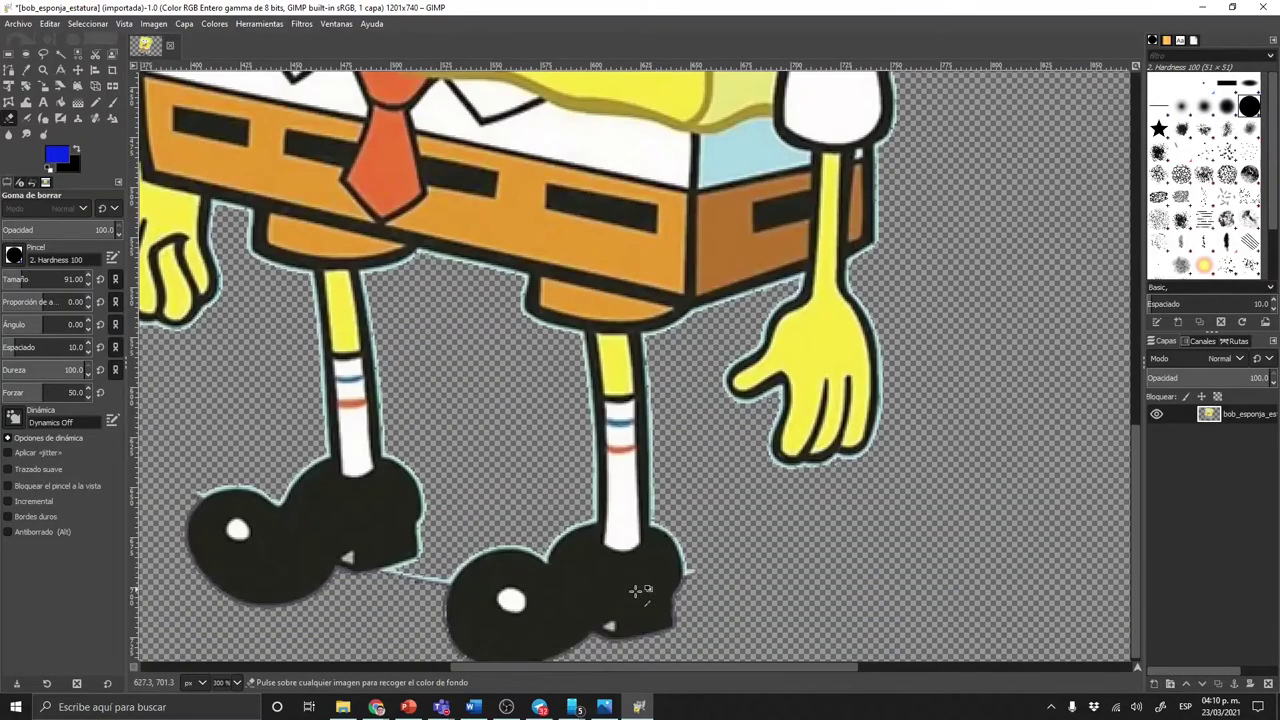
pyautogui.click(14, 255)
pyautogui.click(40, 256)
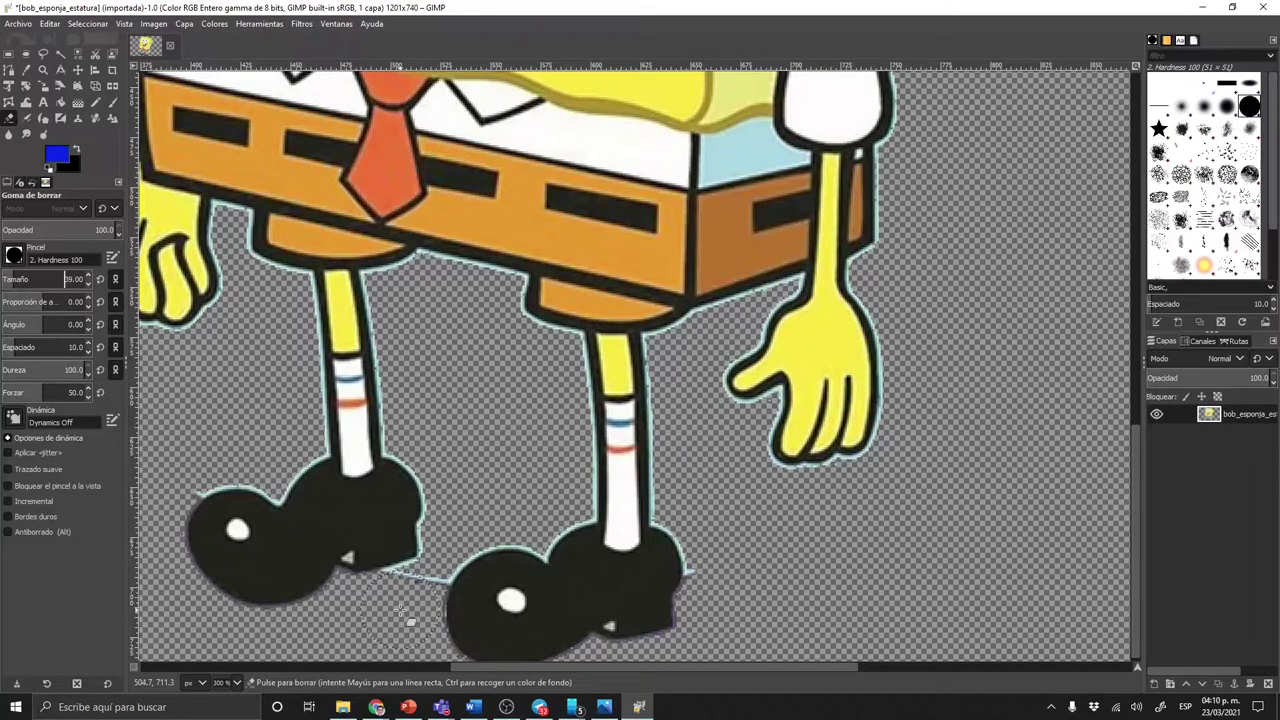
pyautogui.moveTo(45, 282); pyautogui.dragTo(26, 282)
pyautogui.moveTo(440, 595); pyautogui.dragTo(389, 583)
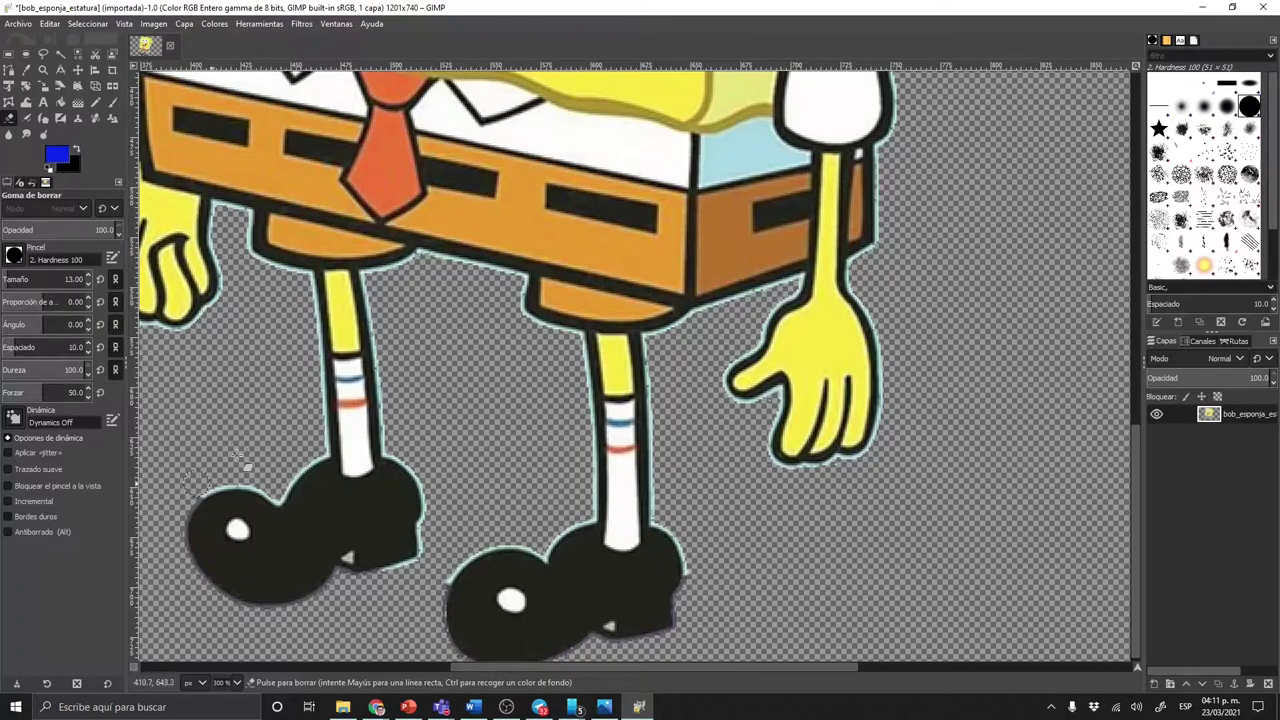
pyautogui.scroll(-3, 686, 405)
pyautogui.scroll(-1, 689, 406)
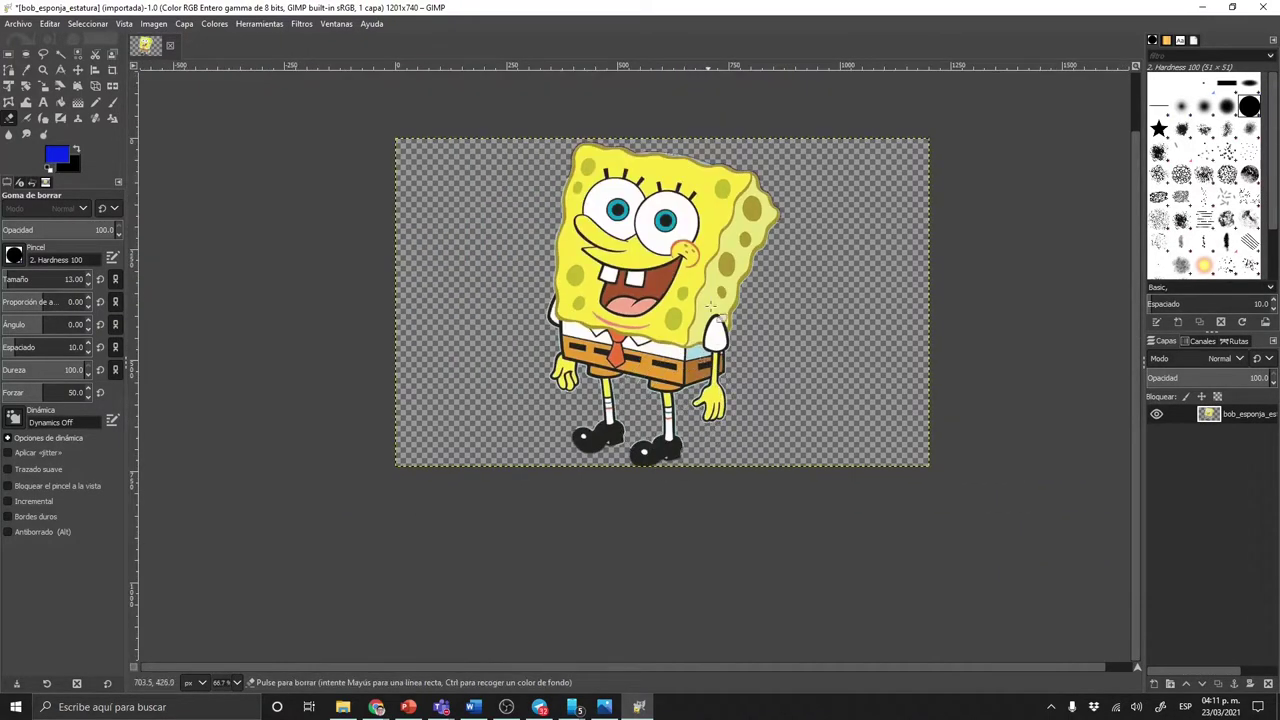
# - Erase the light-blue remnants along the top edge of the character's head with the size 13 Eraser
pyautogui.scroll(5, 705, 195)
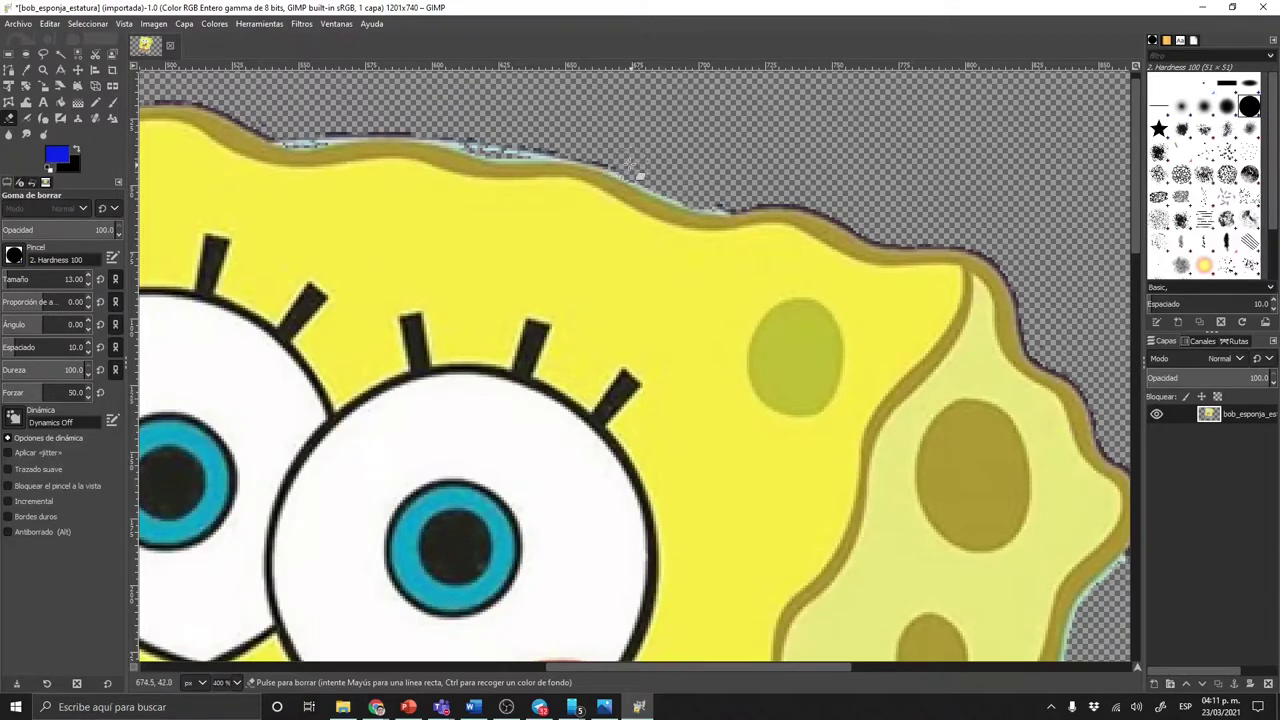
pyautogui.hotkey('ctrl', 's')
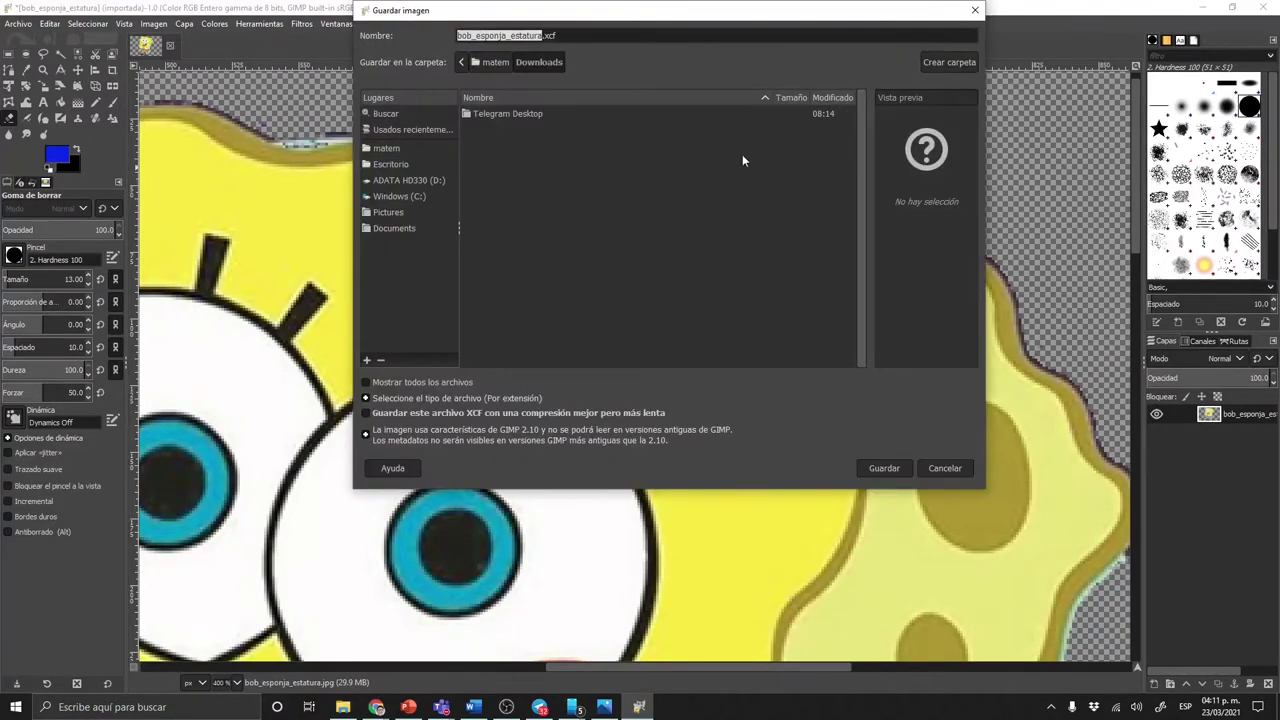
pyautogui.press('Escape')
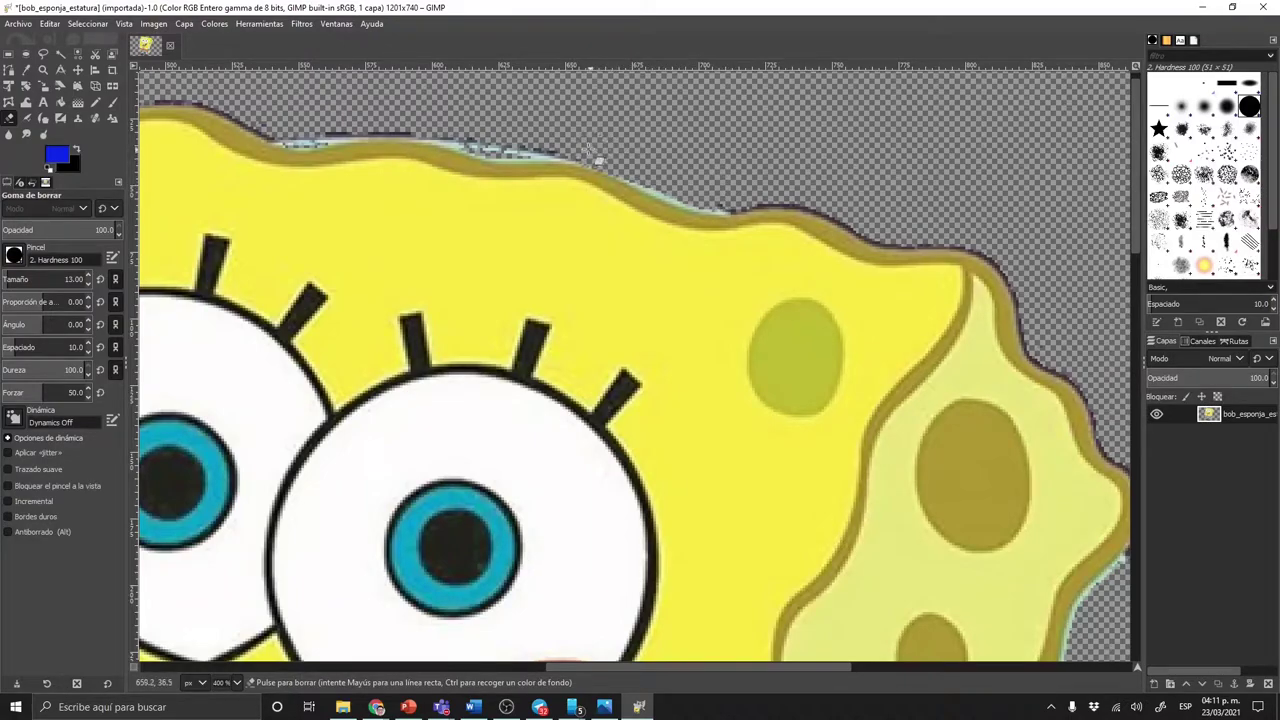
pyautogui.moveTo(497, 148); pyautogui.dragTo(324, 121)
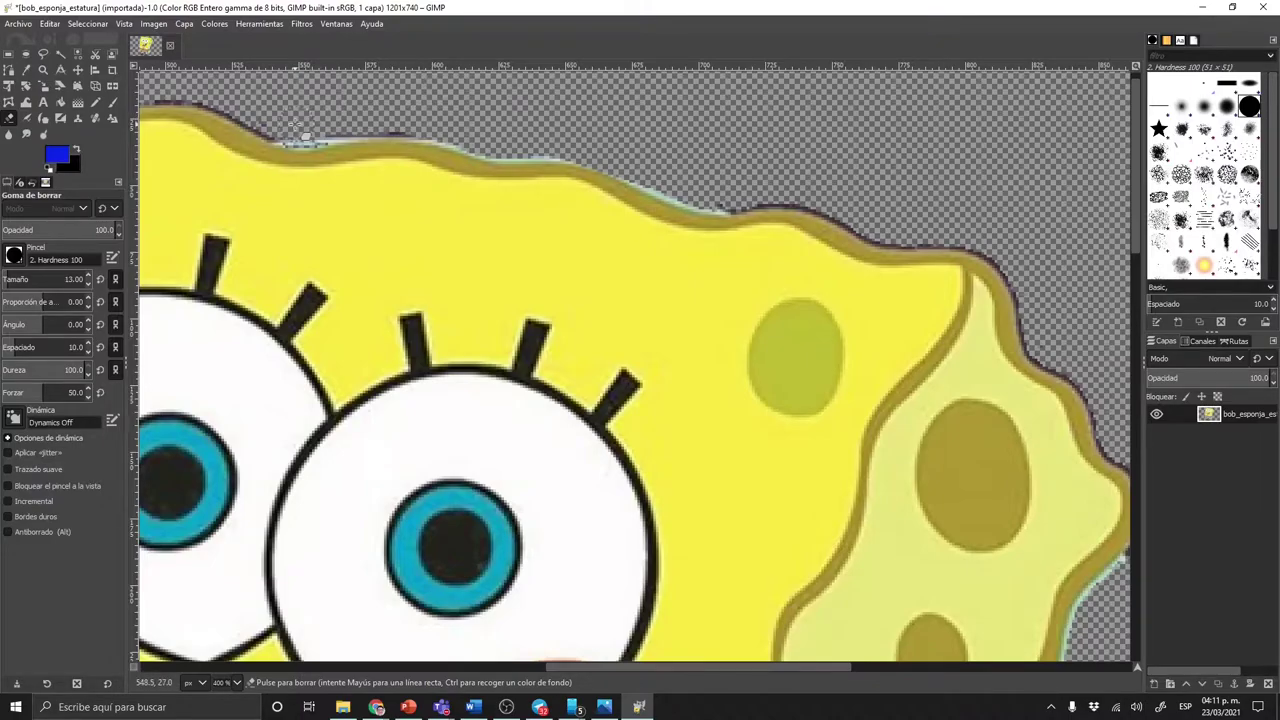
pyautogui.keyDown('ctrl'); pyautogui.scroll(-4, 726, 192); pyautogui.keyUp('ctrl')
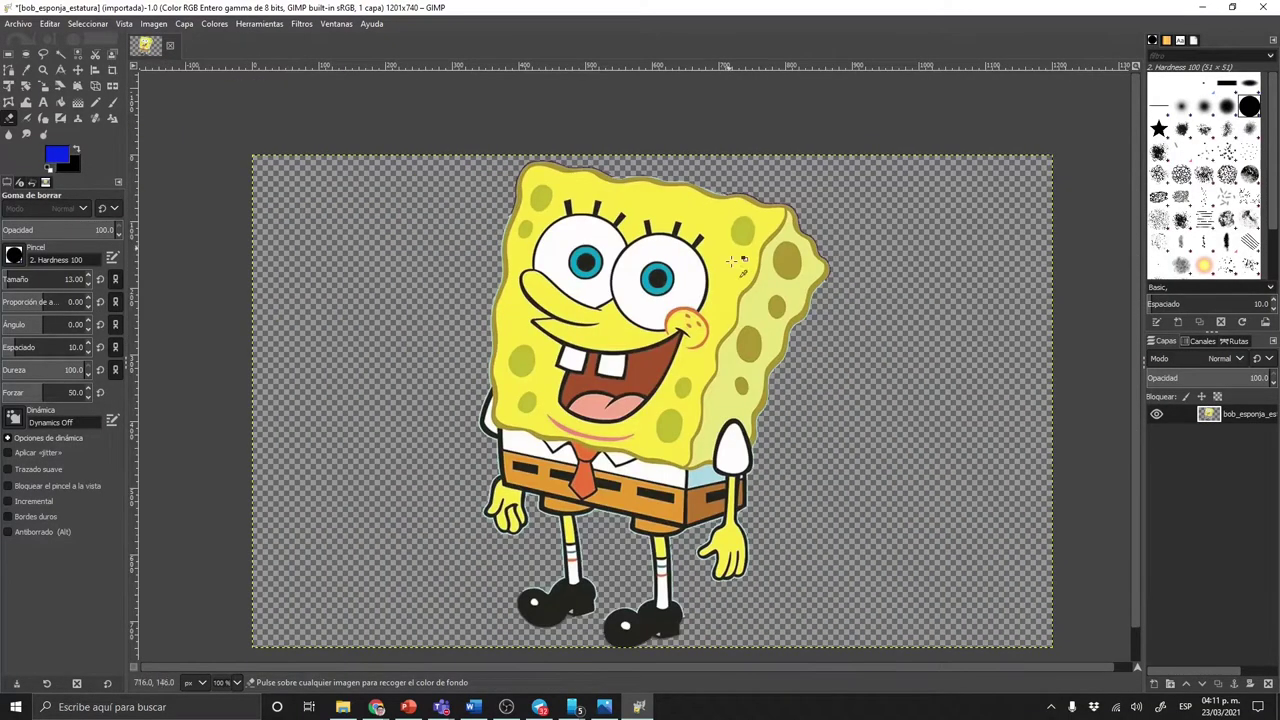
# - Crop the image closely around the character to about 561 × 740 pixels
pyautogui.keyDown('ctrl'); pyautogui.scroll(1, 733, 252); pyautogui.keyUp('ctrl')
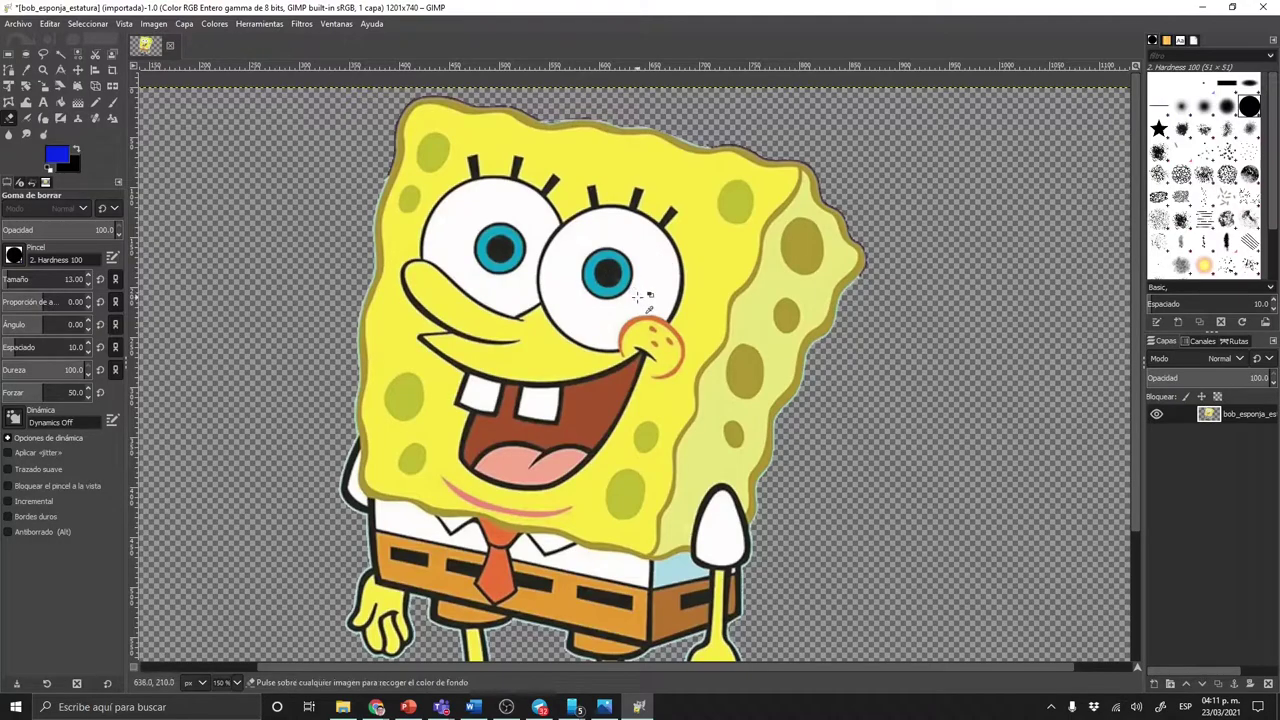
pyautogui.click(61, 53)
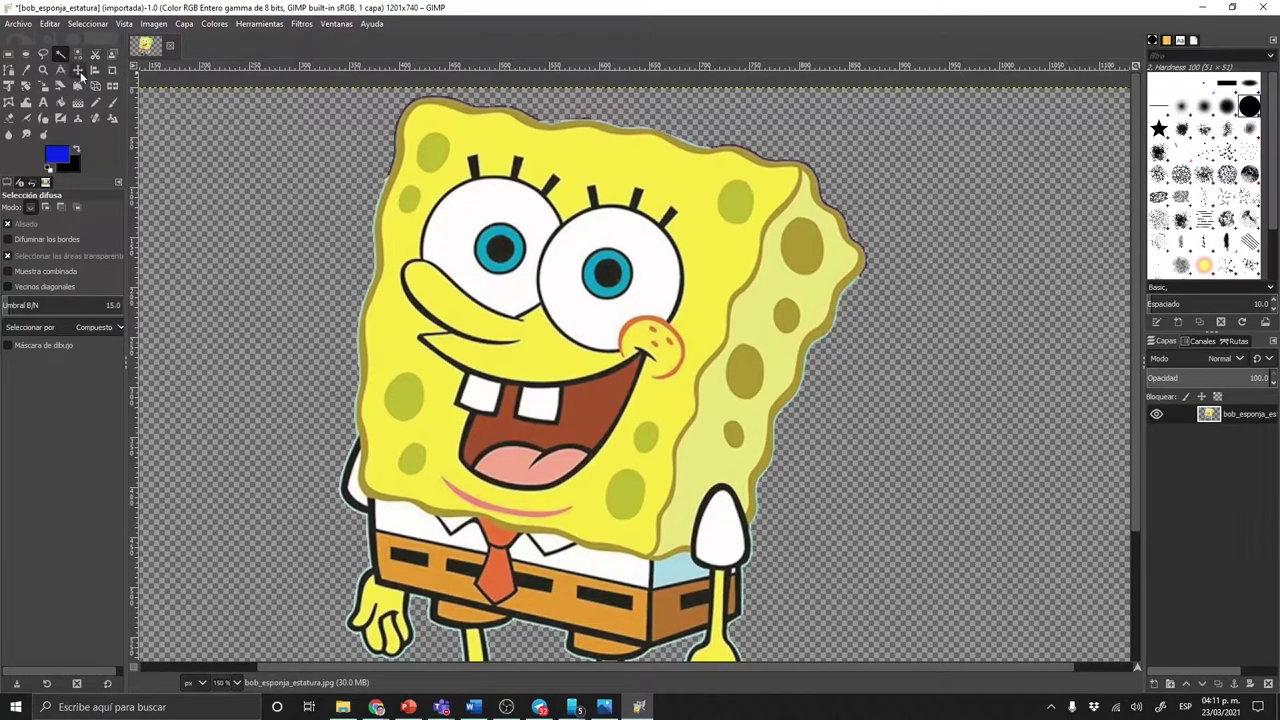
pyautogui.press('1')
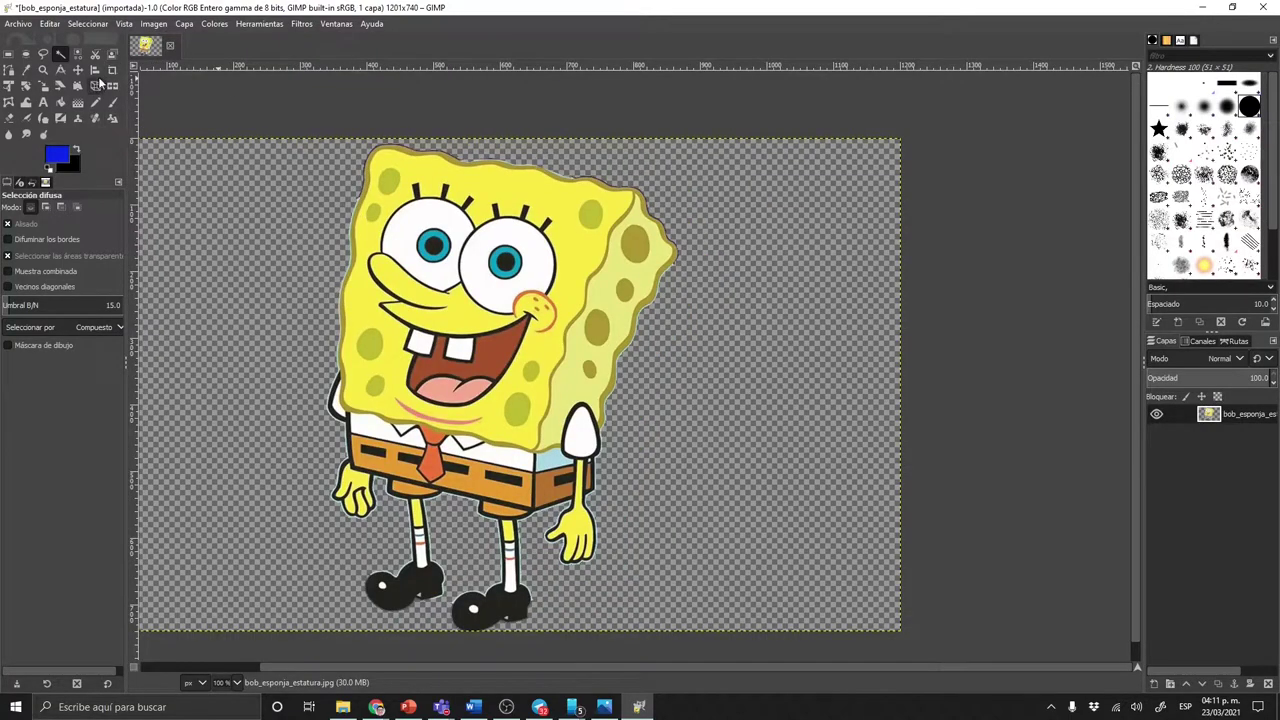
pyautogui.click(112, 69)
pyautogui.moveTo(296, 147)
pyautogui.mouseDown()
pyautogui.moveTo(667, 584)
pyautogui.moveTo(687, 589)
pyautogui.mouseUp()
pyautogui.moveTo(288, 392); pyautogui.dragTo(322, 390)
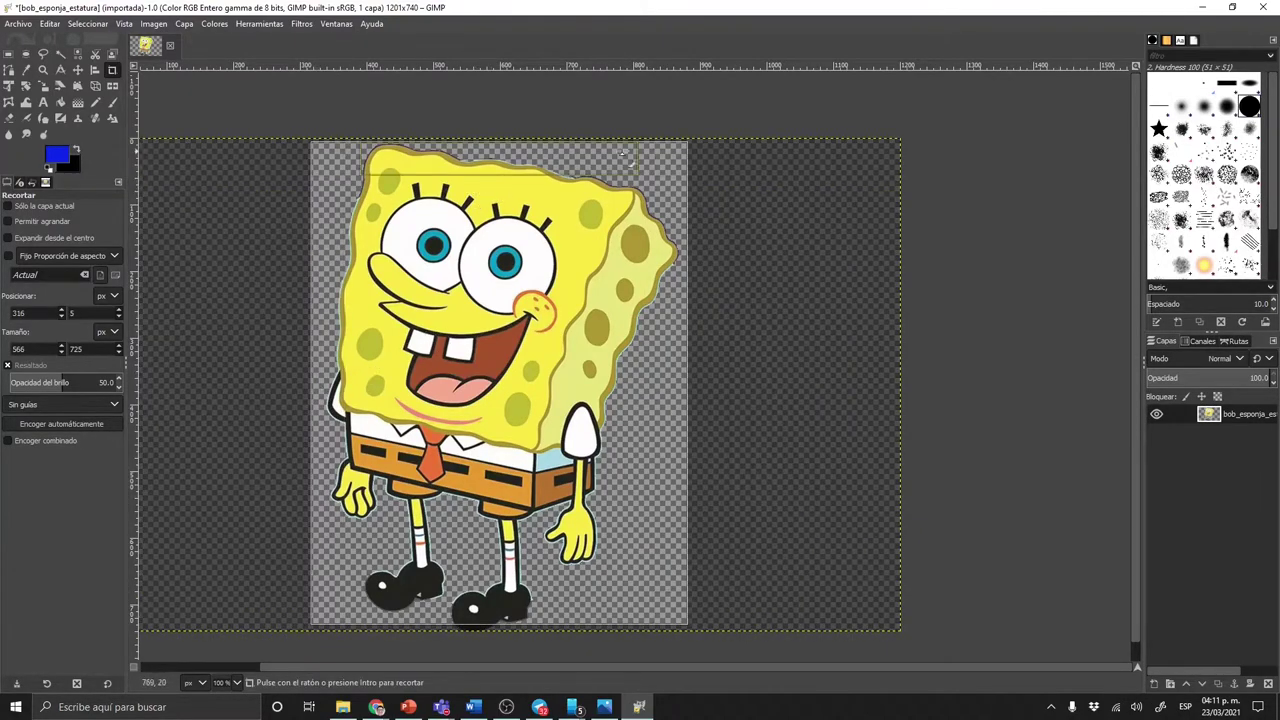
pyautogui.moveTo(685, 145); pyautogui.dragTo(686, 145)
pyautogui.moveTo(666, 624)
pyautogui.mouseDown()
pyautogui.moveTo(670, 640)
pyautogui.moveTo(650, 620)
pyautogui.mouseUp()
pyautogui.click(61, 54)
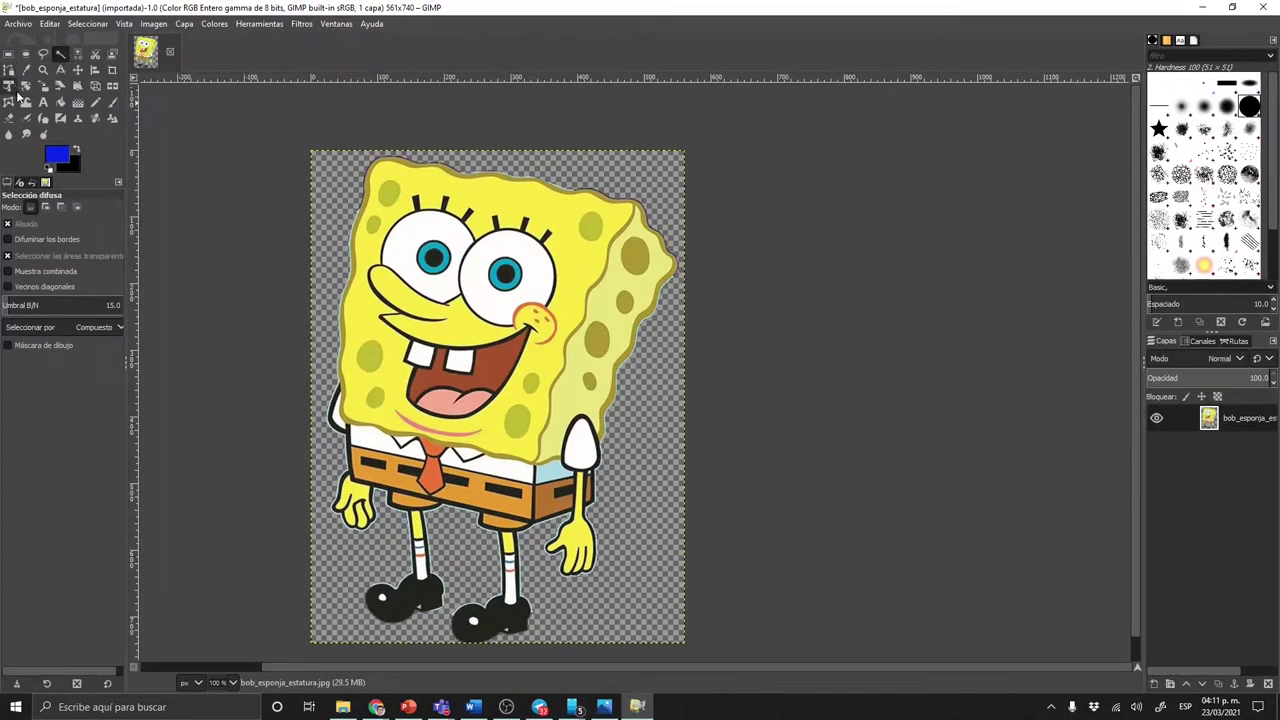
# - Export the image to the Downloads folder as Bob editado.jpg with JPEG quality 90
pyautogui.click(78, 70)
pyautogui.click(24, 25)
pyautogui.click(24, 25)
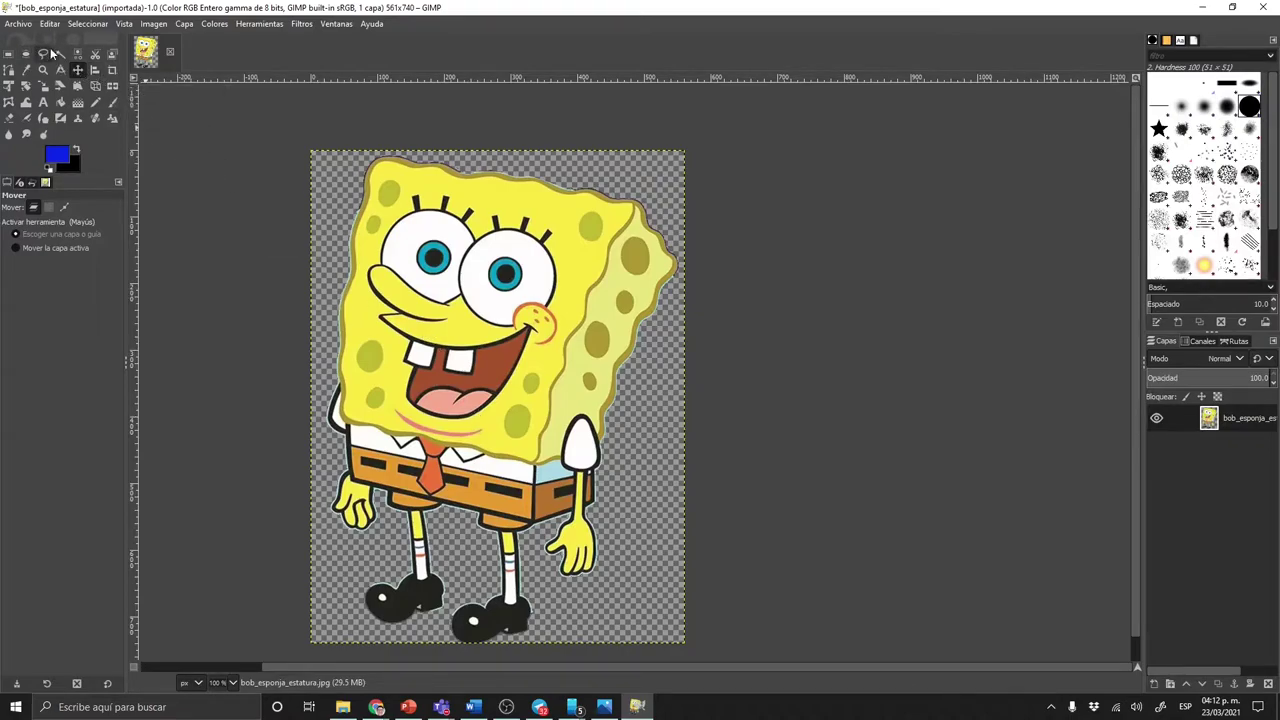
pyautogui.click(19, 24)
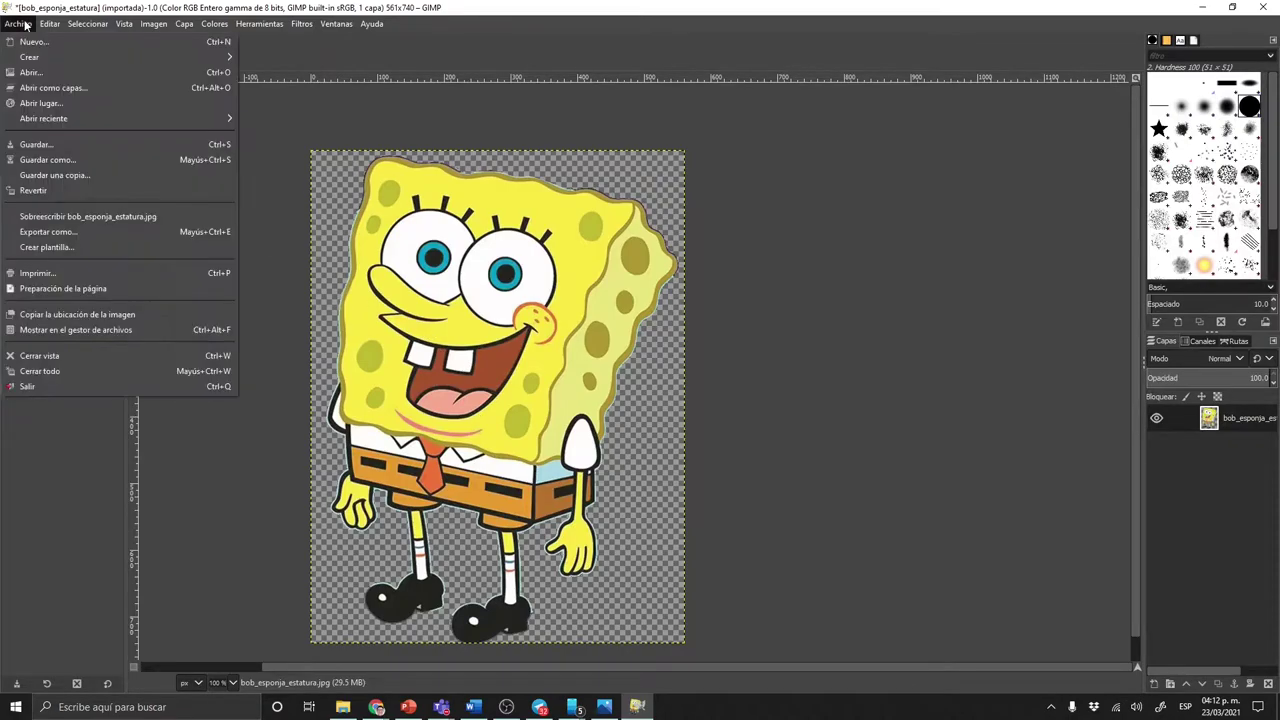
pyautogui.click(117, 236)
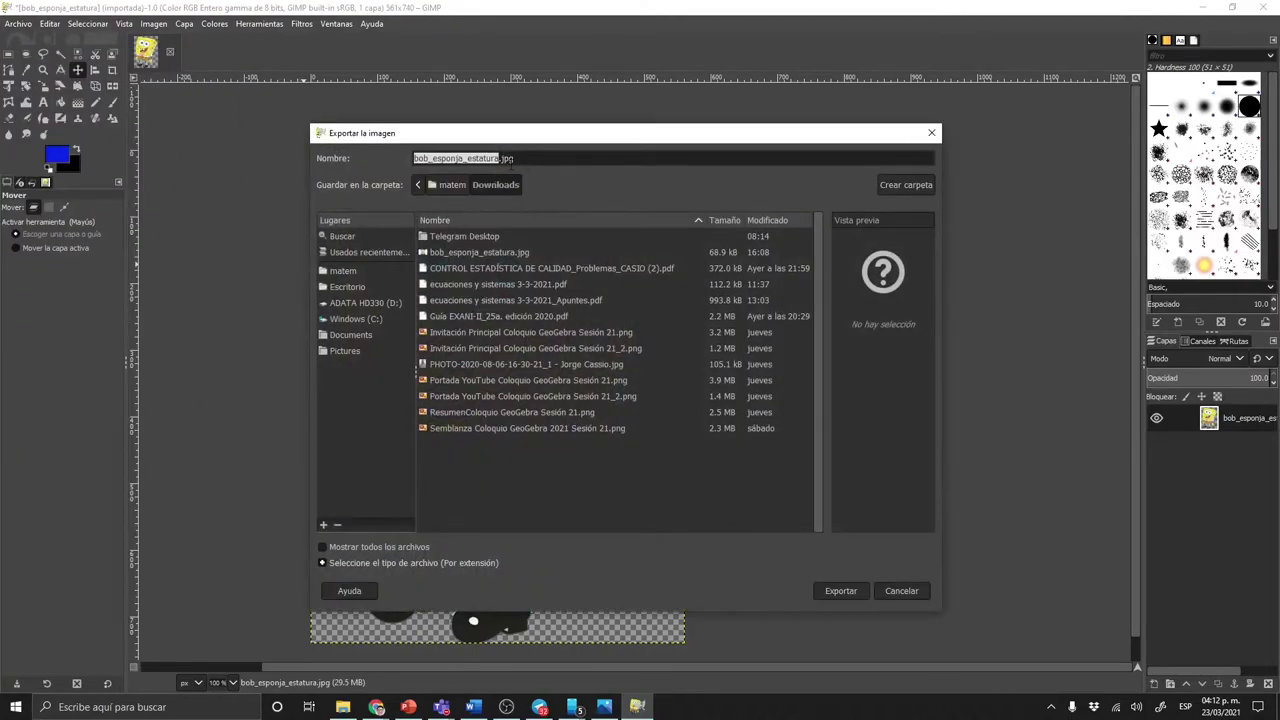
pyautogui.click(507, 186)
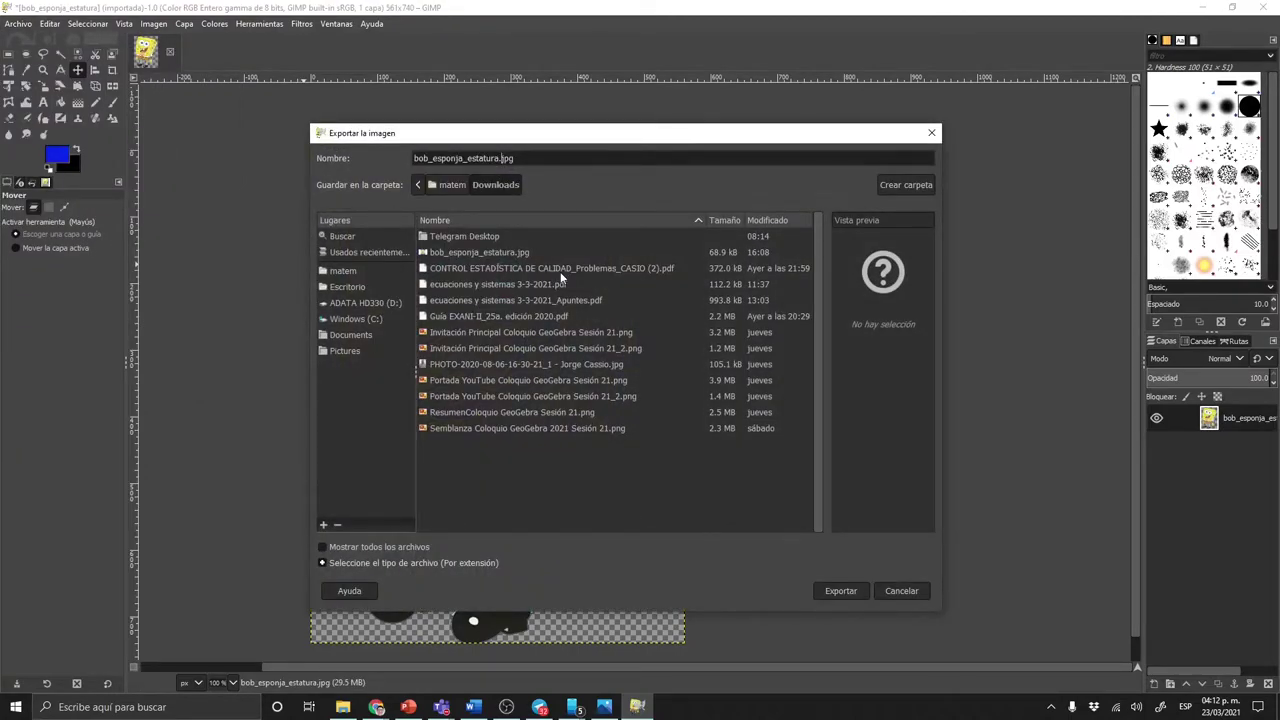
pyautogui.press('BackSpace')
pyautogui.press('BackSpace')
pyautogui.press('BackSpace')
pyautogui.press('BackSpace')
pyautogui.press('BackSpace')
pyautogui.press('BackSpace')
pyautogui.press('BackSpace')
pyautogui.press('BackSpace')
pyautogui.press('BackSpace')
pyautogui.press('BackSpace')
pyautogui.press('BackSpace')
pyautogui.press('BackSpace')
pyautogui.press('BackSpace')
pyautogui.press('BackSpace')
pyautogui.press('BackSpace')
pyautogui.press('BackSpace')
pyautogui.press('BackSpace')
pyautogui.press('BackSpace')
pyautogui.press('BackSpace')
pyautogui.press('BackSpace')
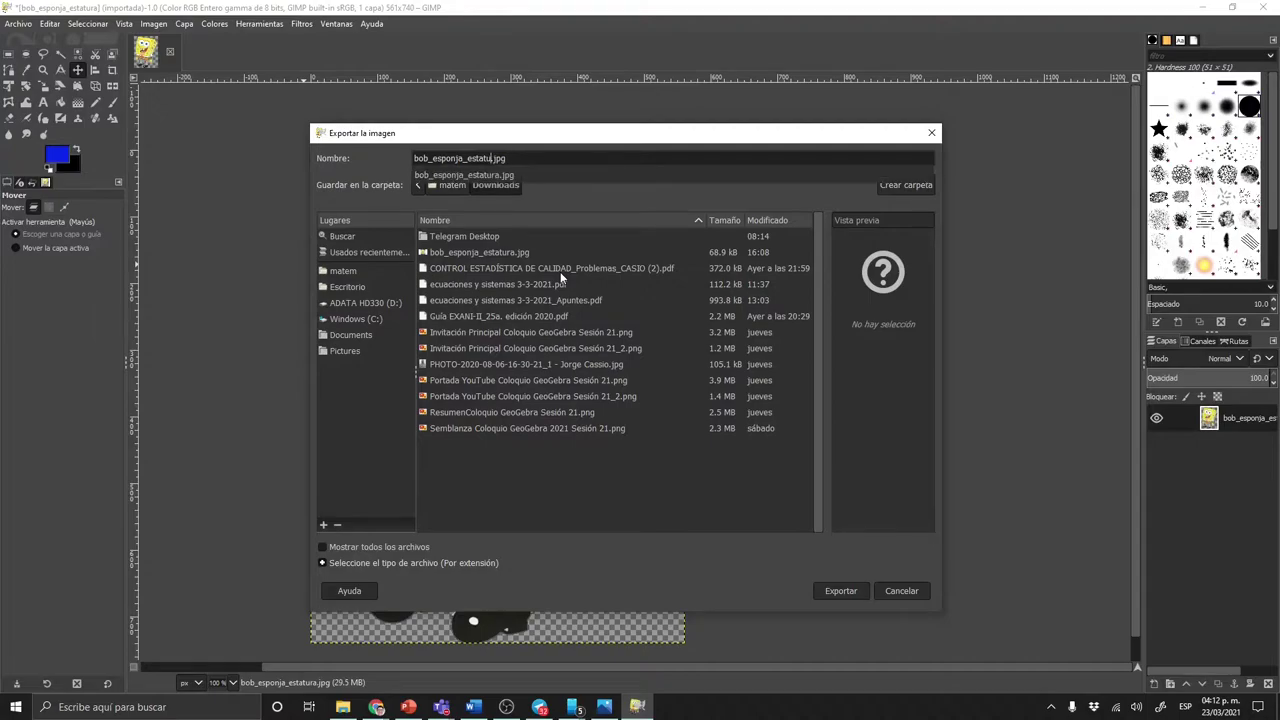
pyautogui.write('b editado')
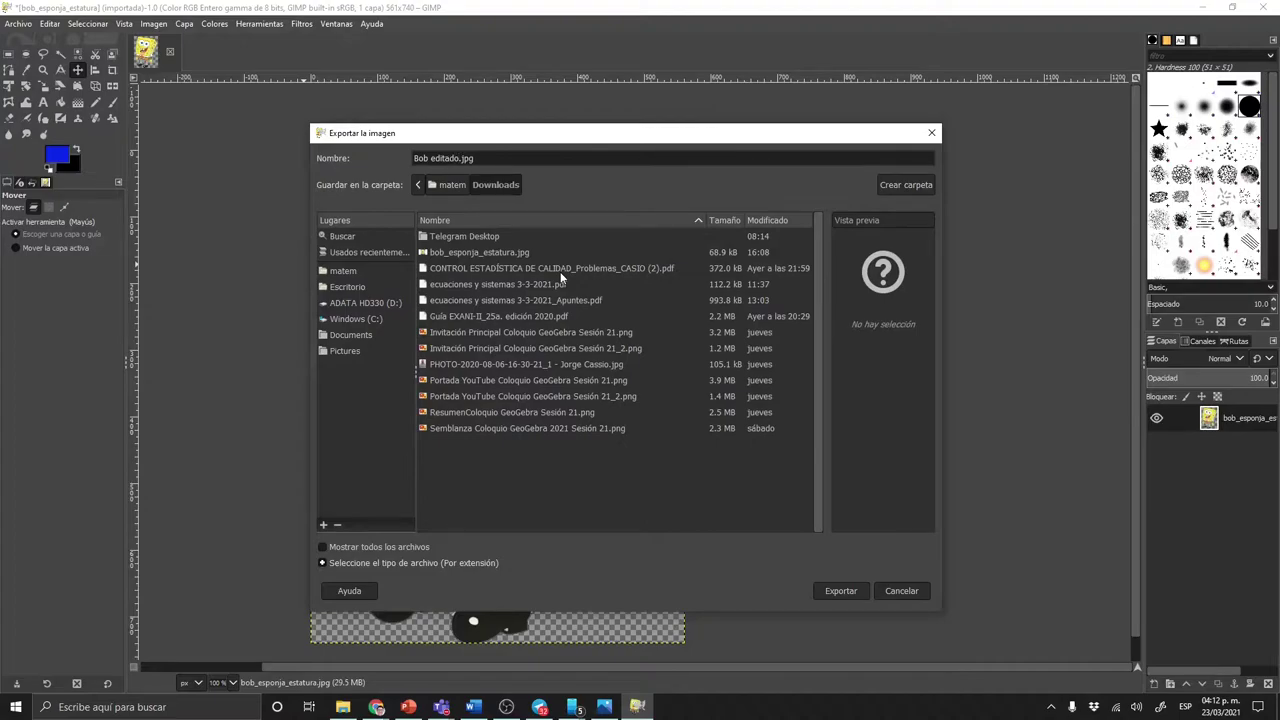
pyautogui.click(839, 591)
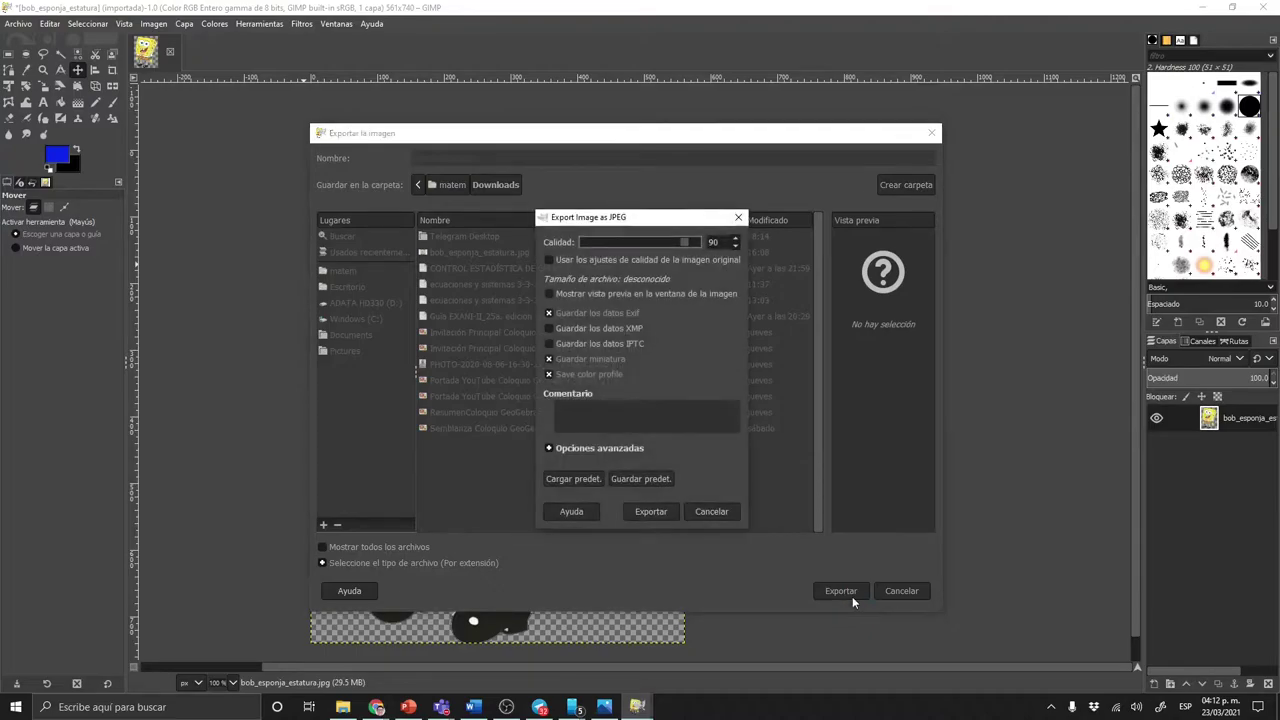
pyautogui.click(655, 517)
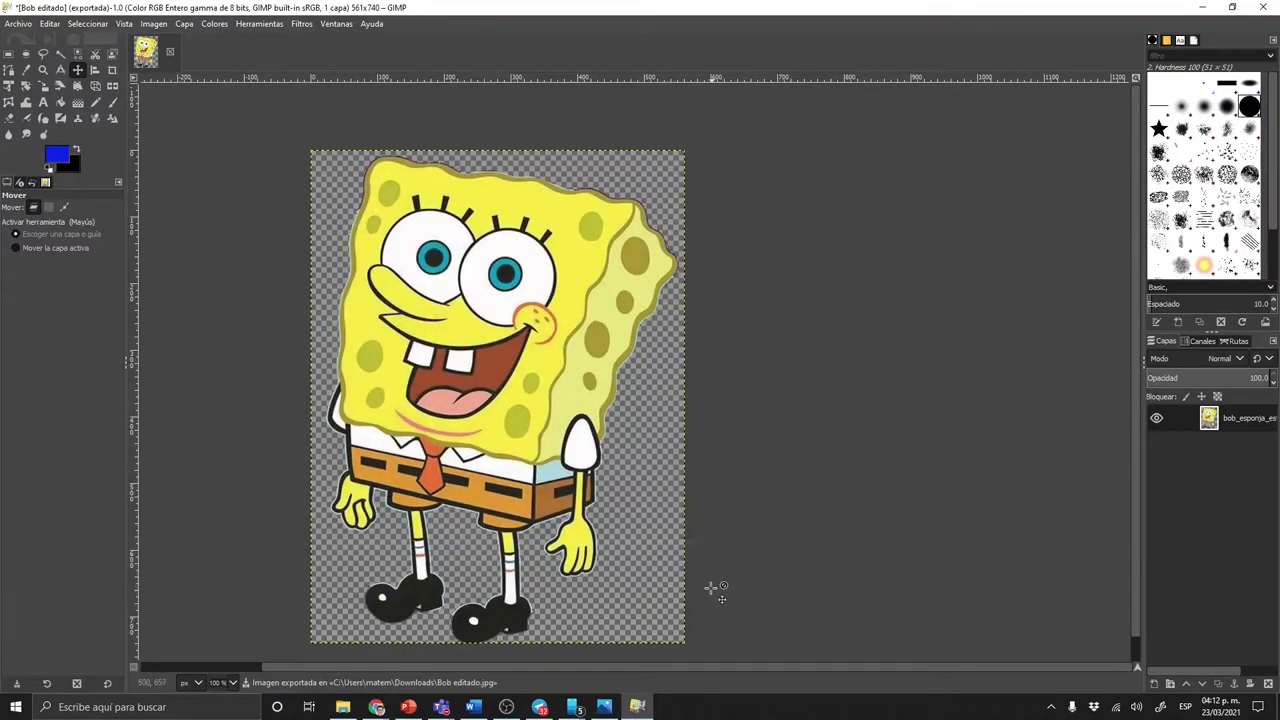
# - Open the exported Bob editado JPG from the Descargas folder in the photo viewer to check its background
pyautogui.click(343, 707)
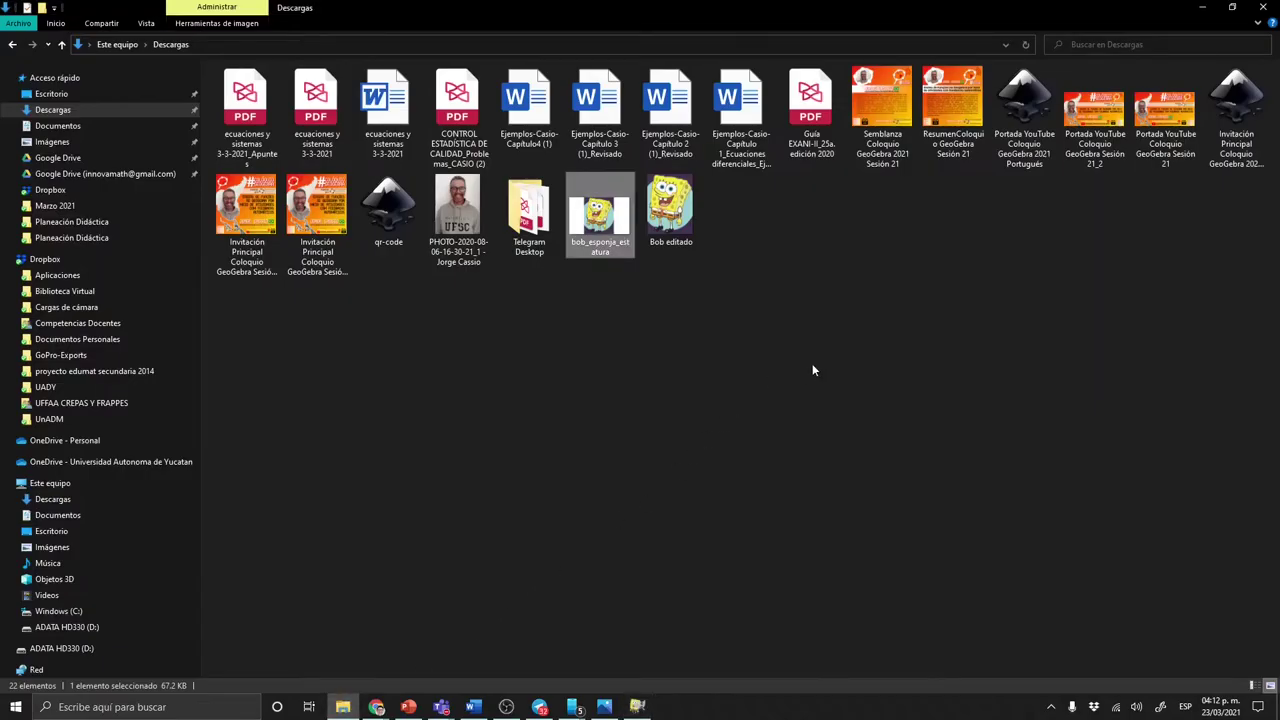
pyautogui.click(687, 229)
pyautogui.press('Return')
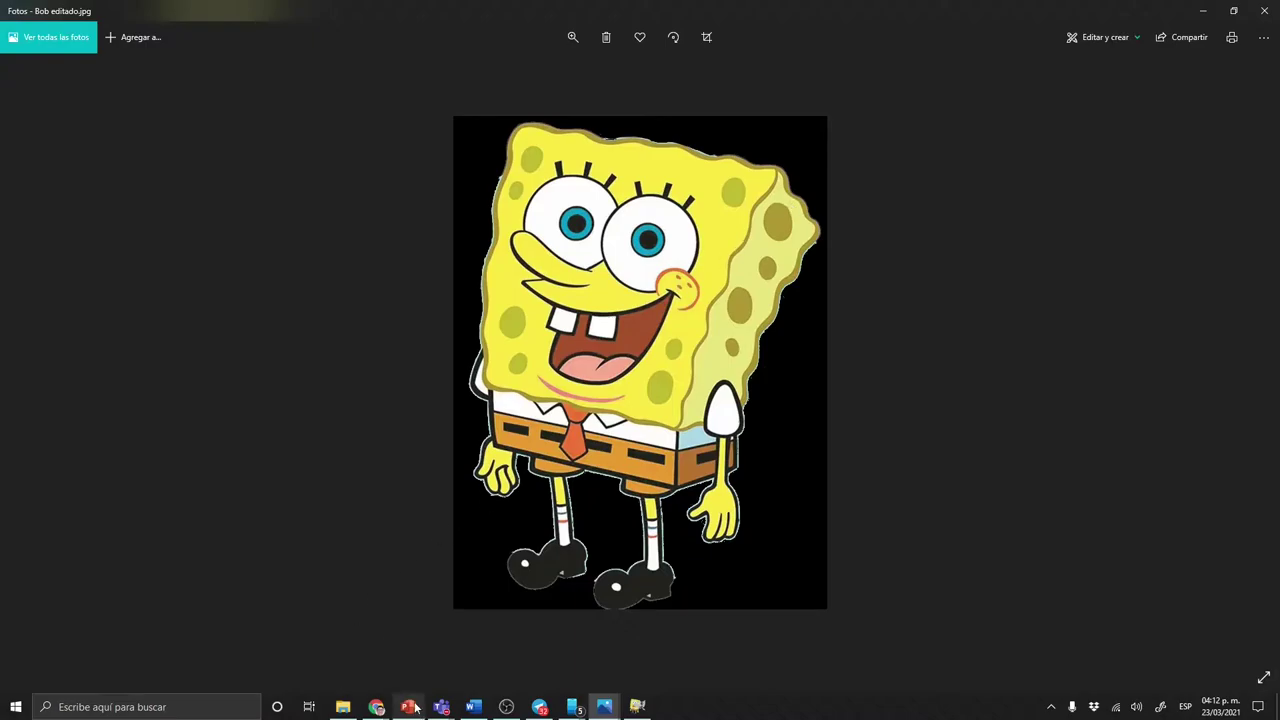
pyautogui.click(342, 707)
# - Switch to PowerPoint and create a new presentation from the Circuito theme
pyautogui.click(408, 707)
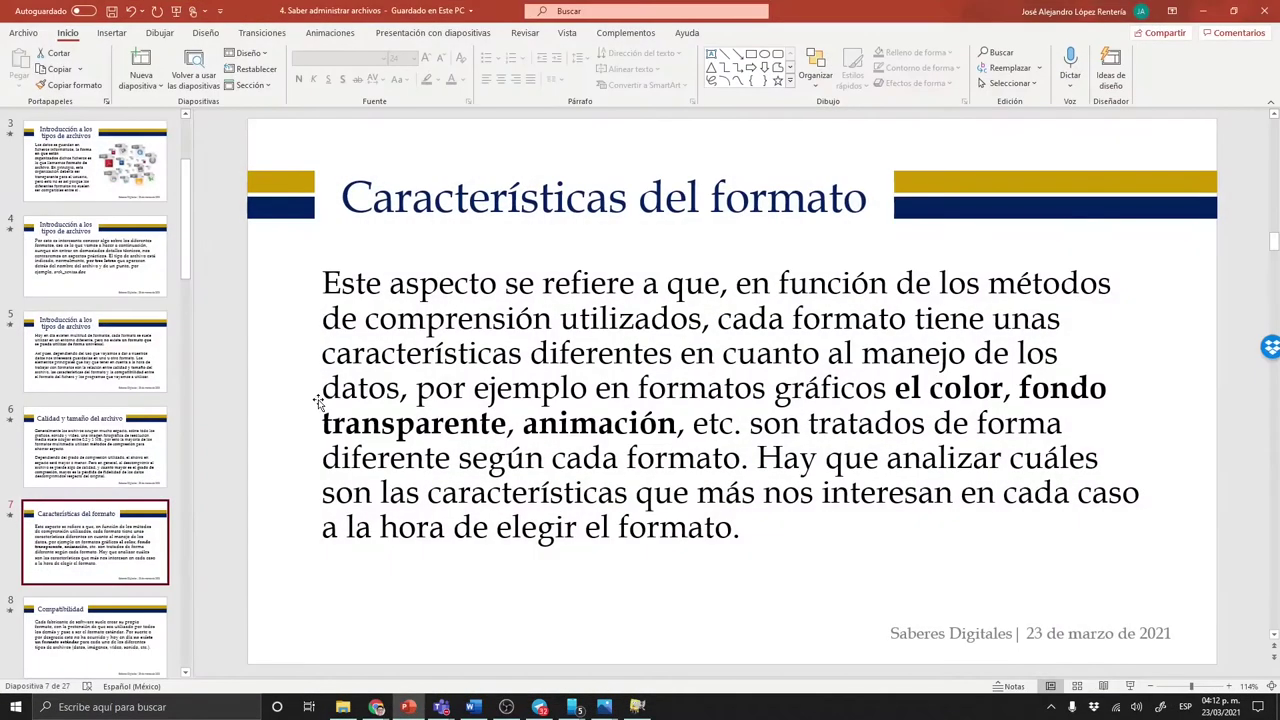
pyautogui.hotkey('alt', 'a')
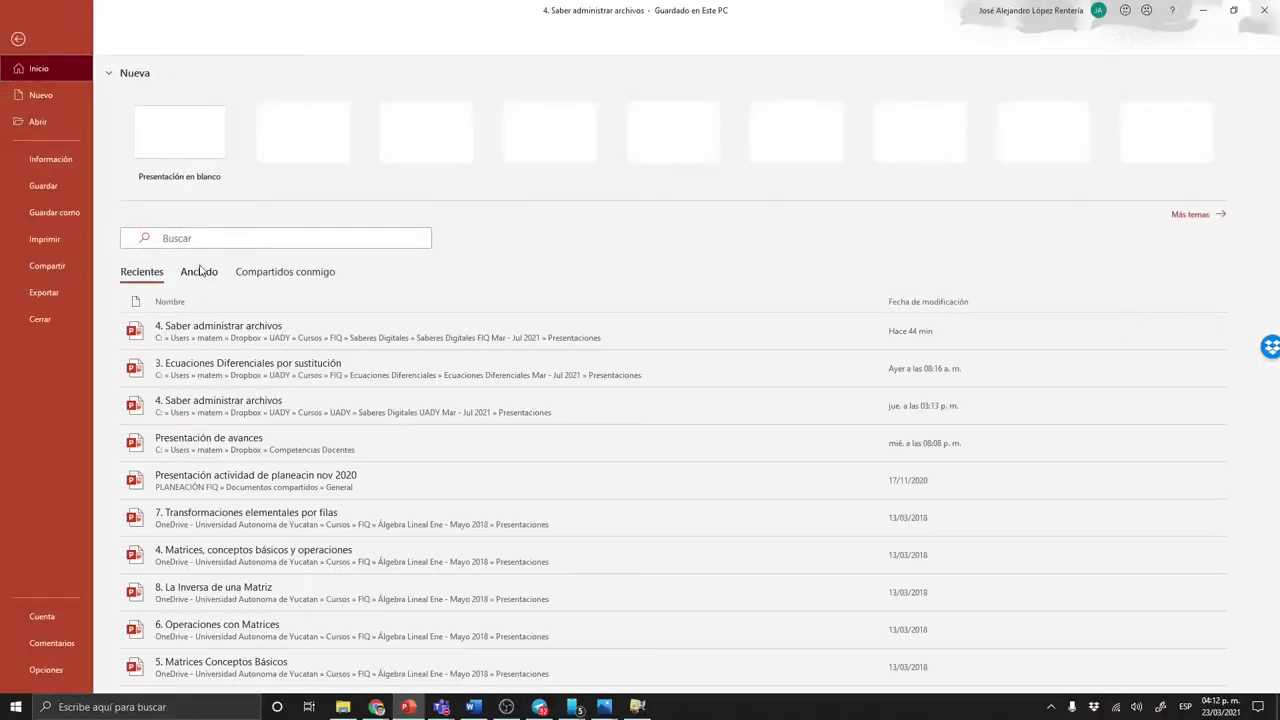
pyautogui.press('Return')
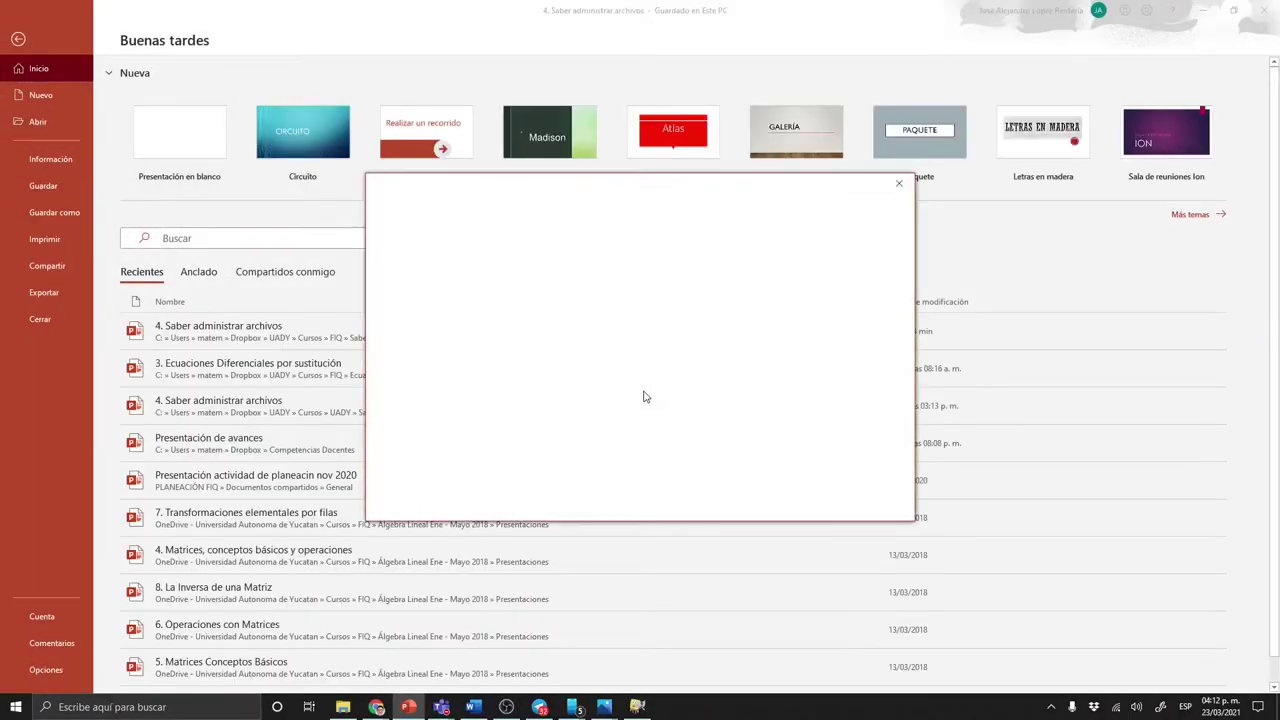
pyautogui.click(700, 438)
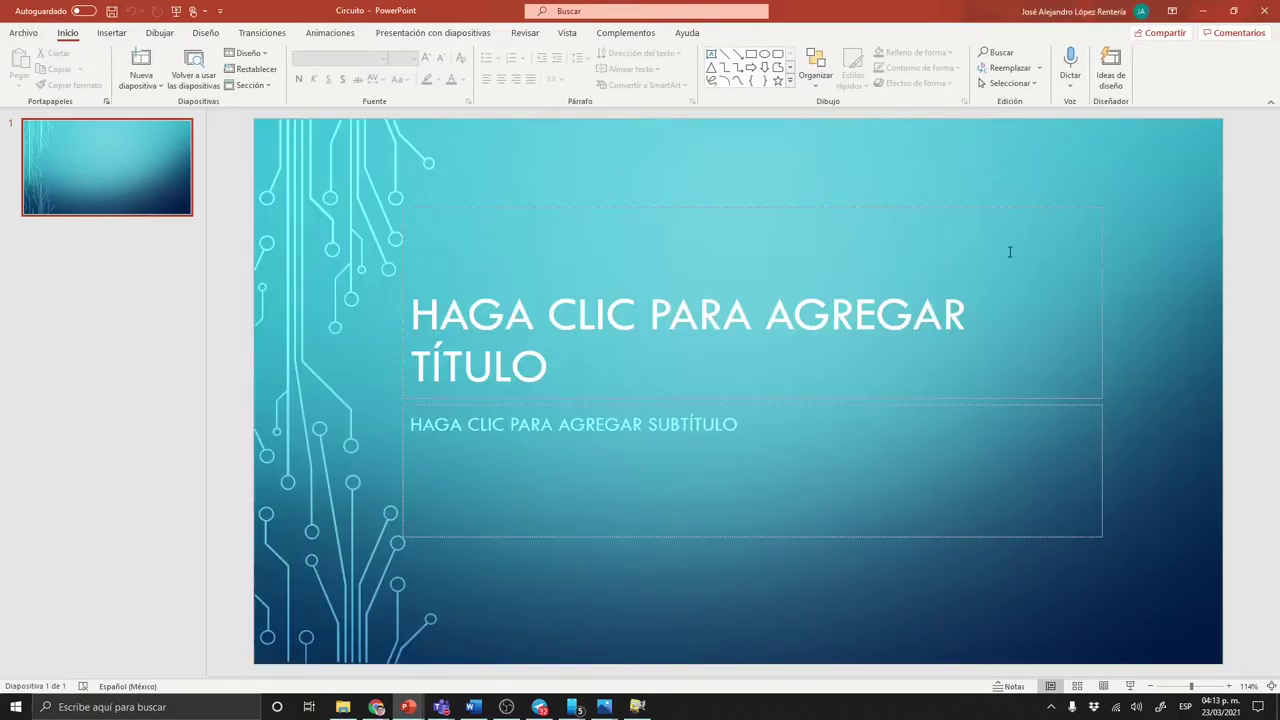
# - Delete the title and subtitle placeholders from the first slide
pyautogui.moveTo(1130, 214); pyautogui.dragTo(340, 614)
pyautogui.press('Delete')
pyautogui.click(689, 399)
pyautogui.press('Delete')
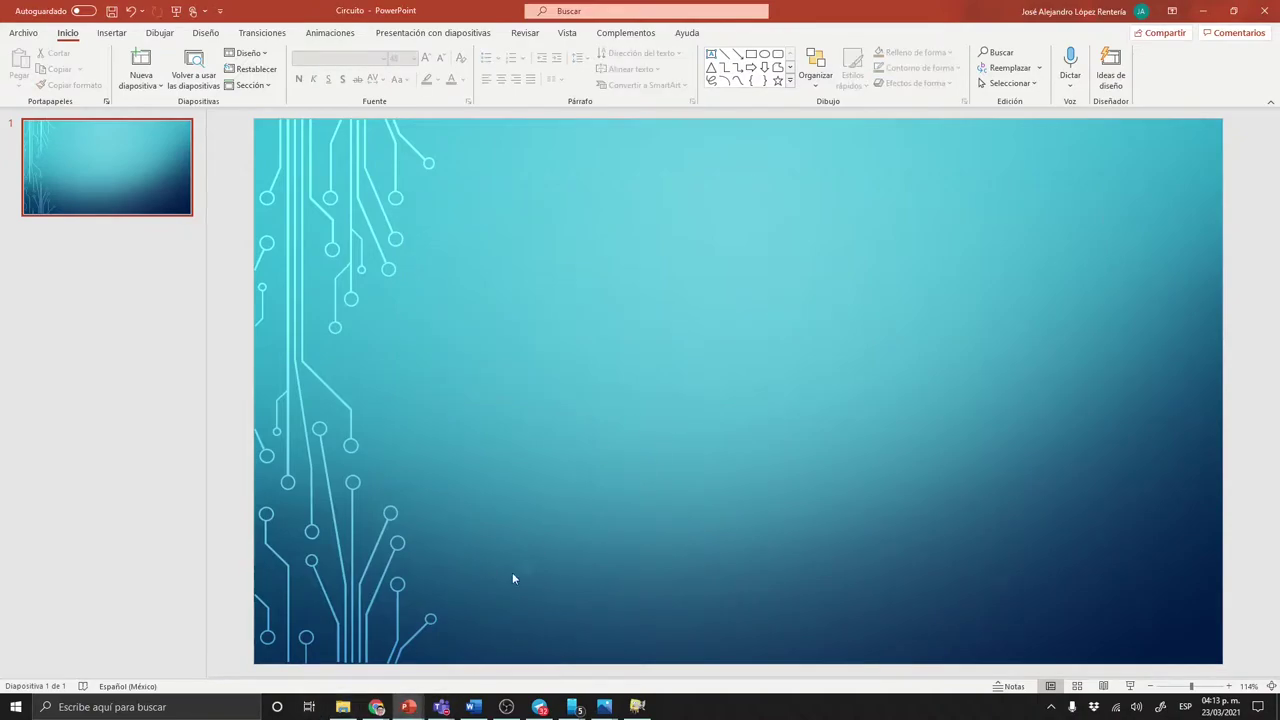
# - Insert the Bob editado JPG from the Descargas folder into the slide and dismiss the design suggestions
pyautogui.click(342, 706)
pyautogui.moveTo(688, 206); pyautogui.dragTo(660, 388)
pyautogui.moveTo(755, 385); pyautogui.dragTo(1085, 508)
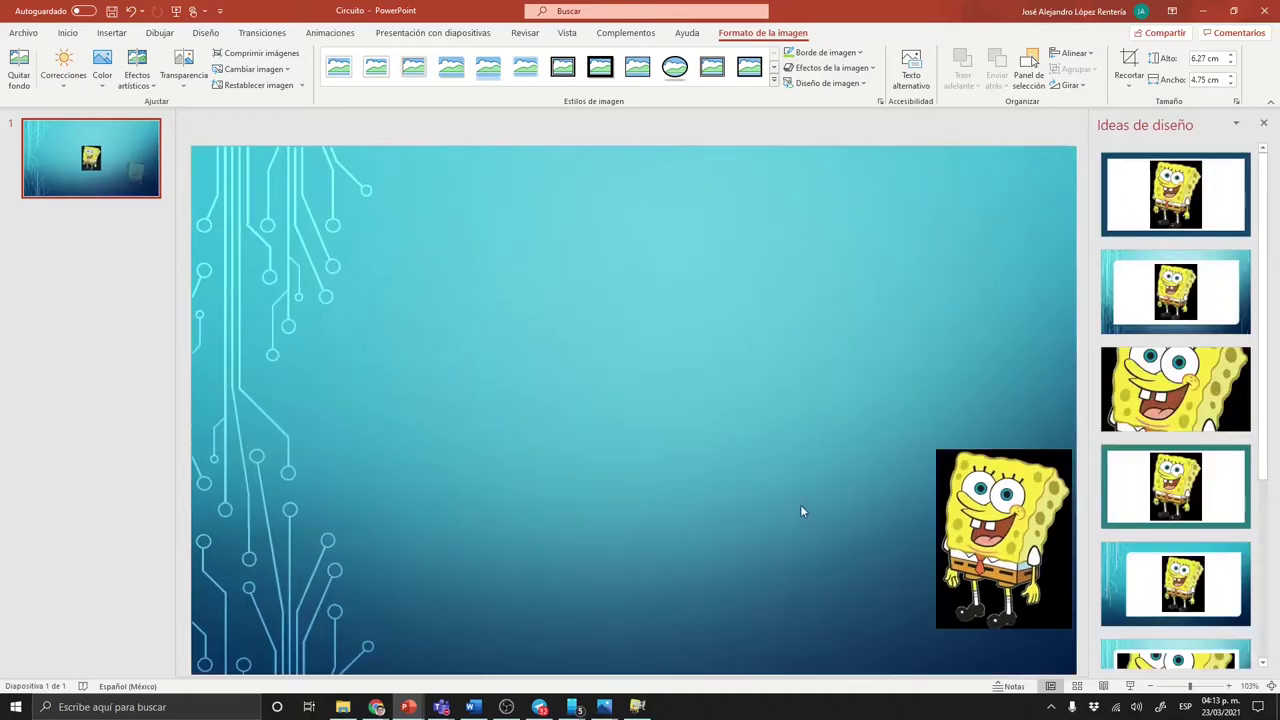
pyautogui.click(802, 512)
pyautogui.click(1263, 122)
# - Move the inserted JPG picture to the slide's upper-right corner and deselect it
pyautogui.moveTo(1068, 518); pyautogui.dragTo(1124, 246)
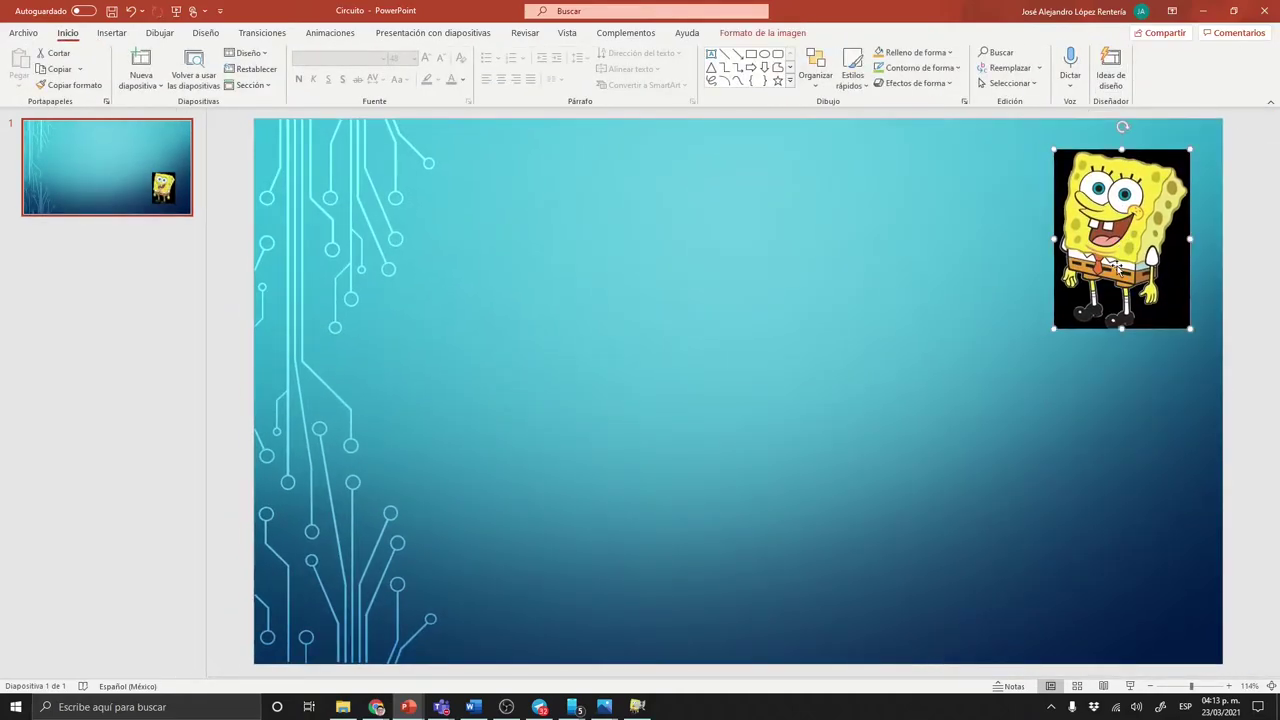
pyautogui.moveTo(1118, 198)
pyautogui.mouseDown()
pyautogui.moveTo(1137, 183)
pyautogui.moveTo(1119, 199)
pyautogui.mouseUp()
pyautogui.moveTo(1088, 244); pyautogui.dragTo(1091, 245)
pyautogui.click(982, 441)
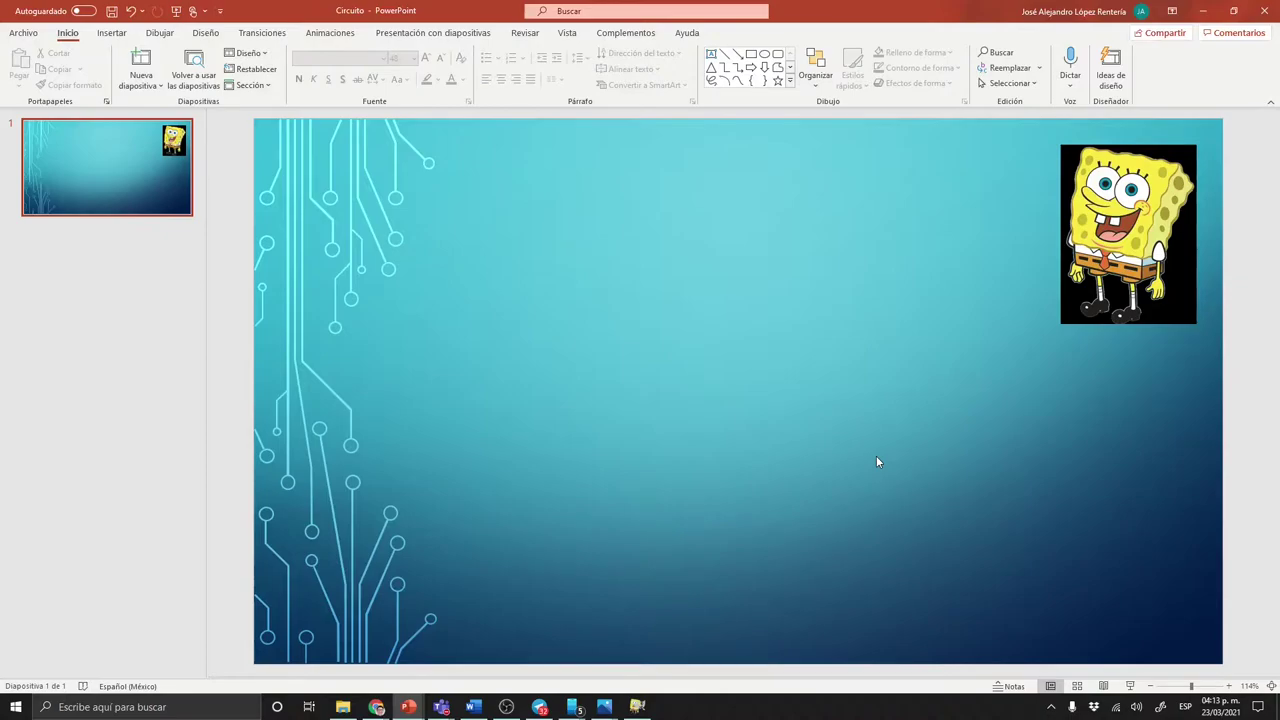
# - Switch to GIMP and export the image to the Downloads folder in PNG format as Bob editado.png with compression level 9
pyautogui.click(637, 707)
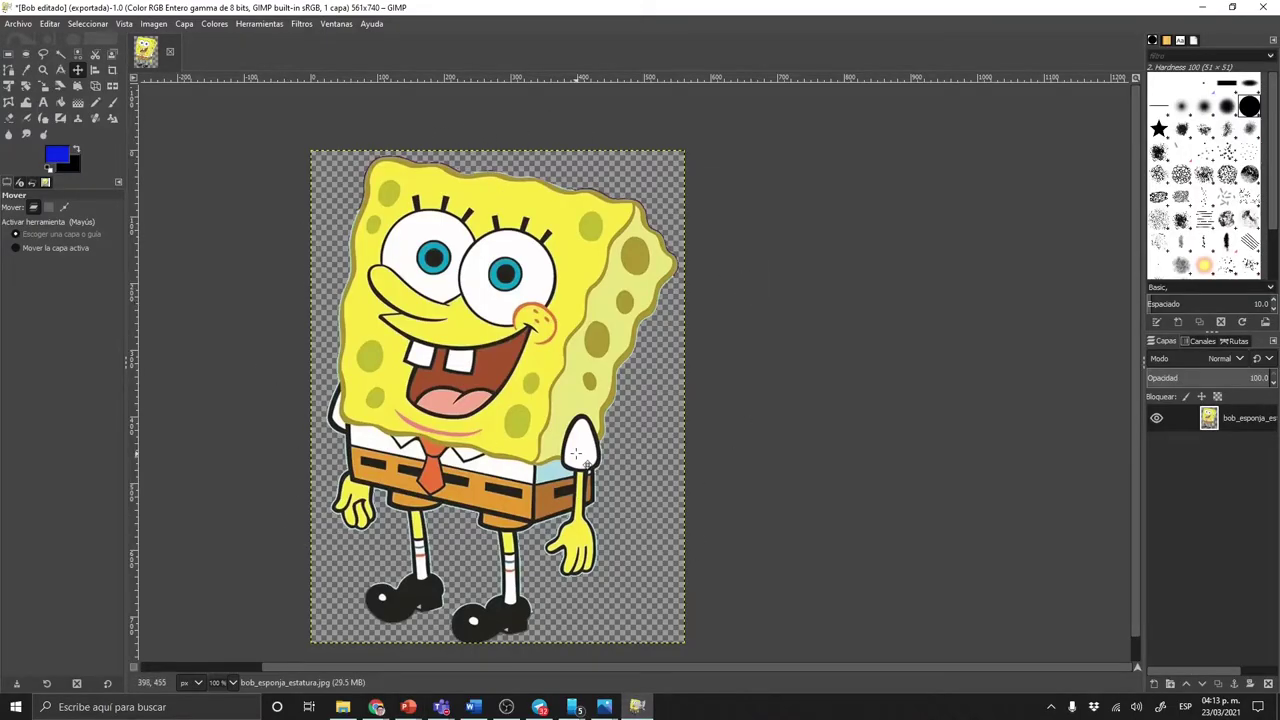
pyautogui.scroll(-1, 576, 455)
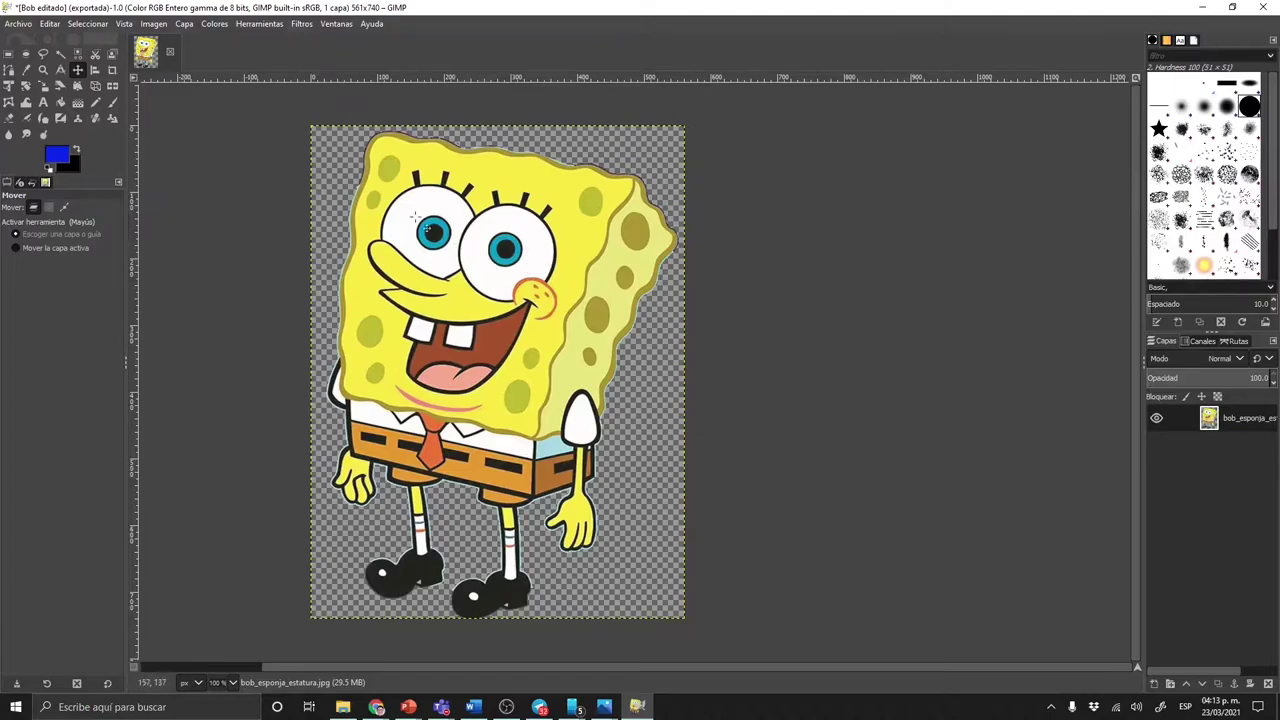
pyautogui.click(18, 23)
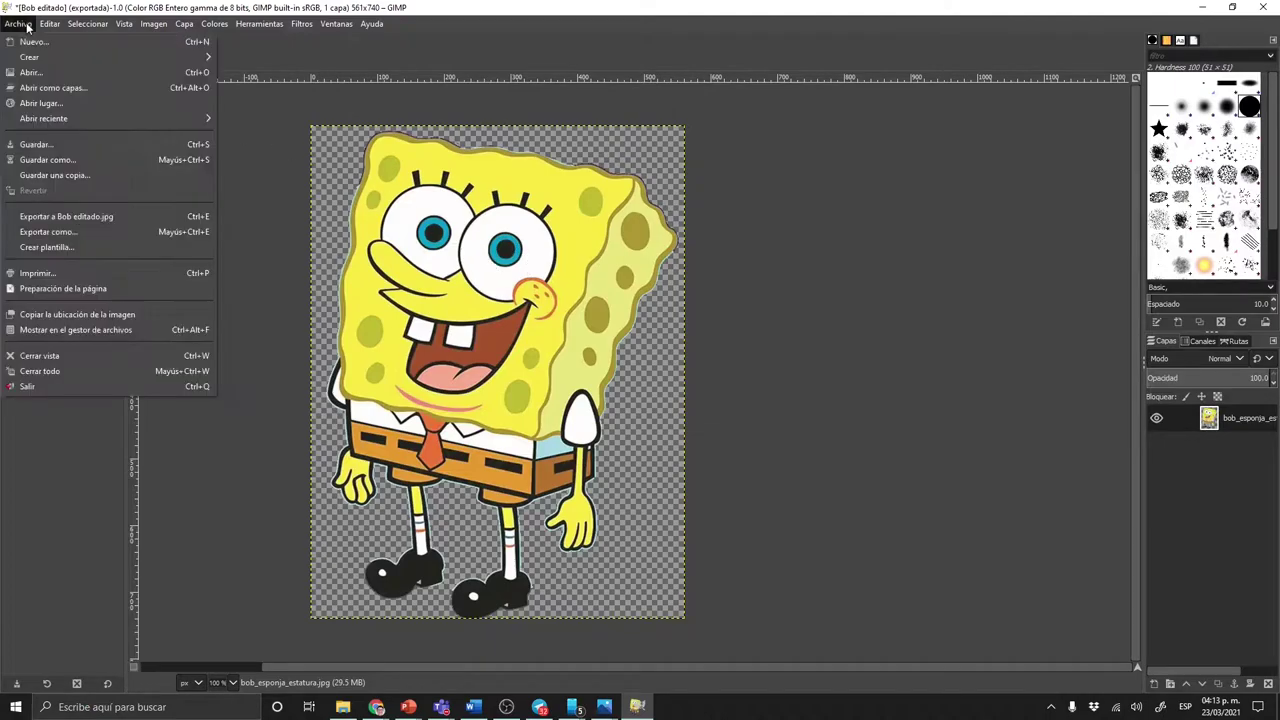
pyautogui.click(98, 232)
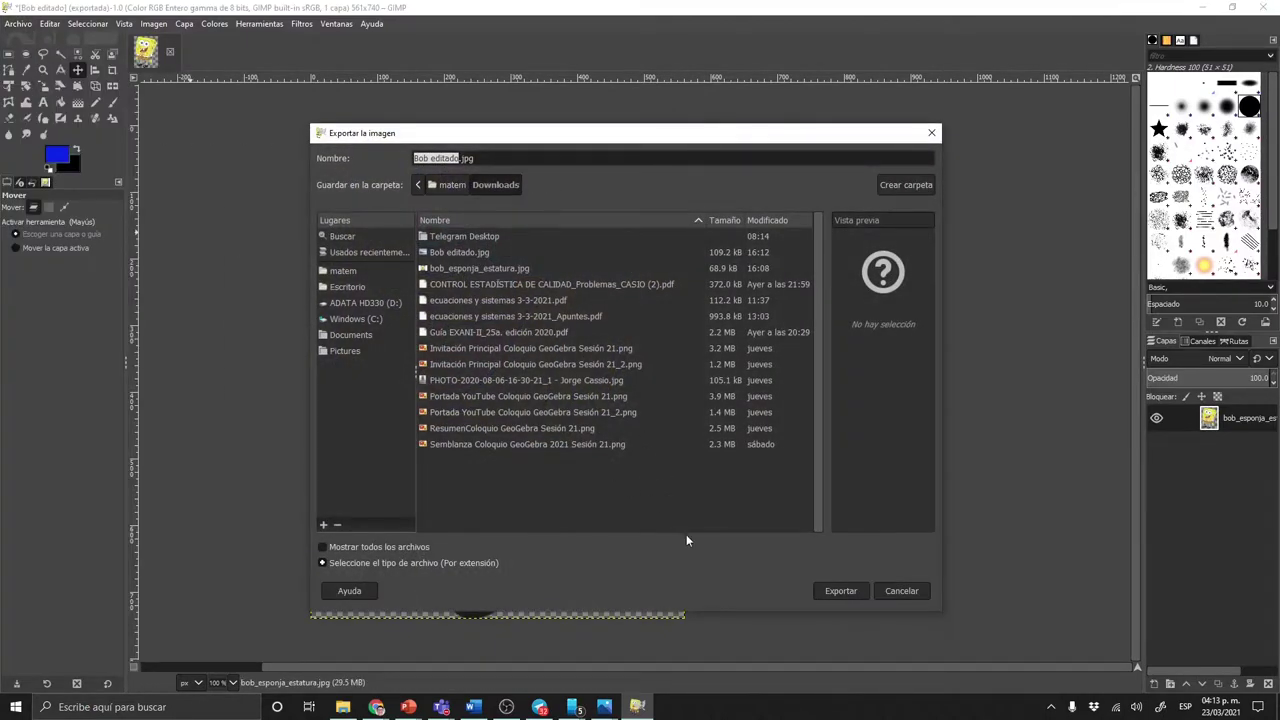
pyautogui.click(526, 562)
pyautogui.scroll(-10, 710, 512)
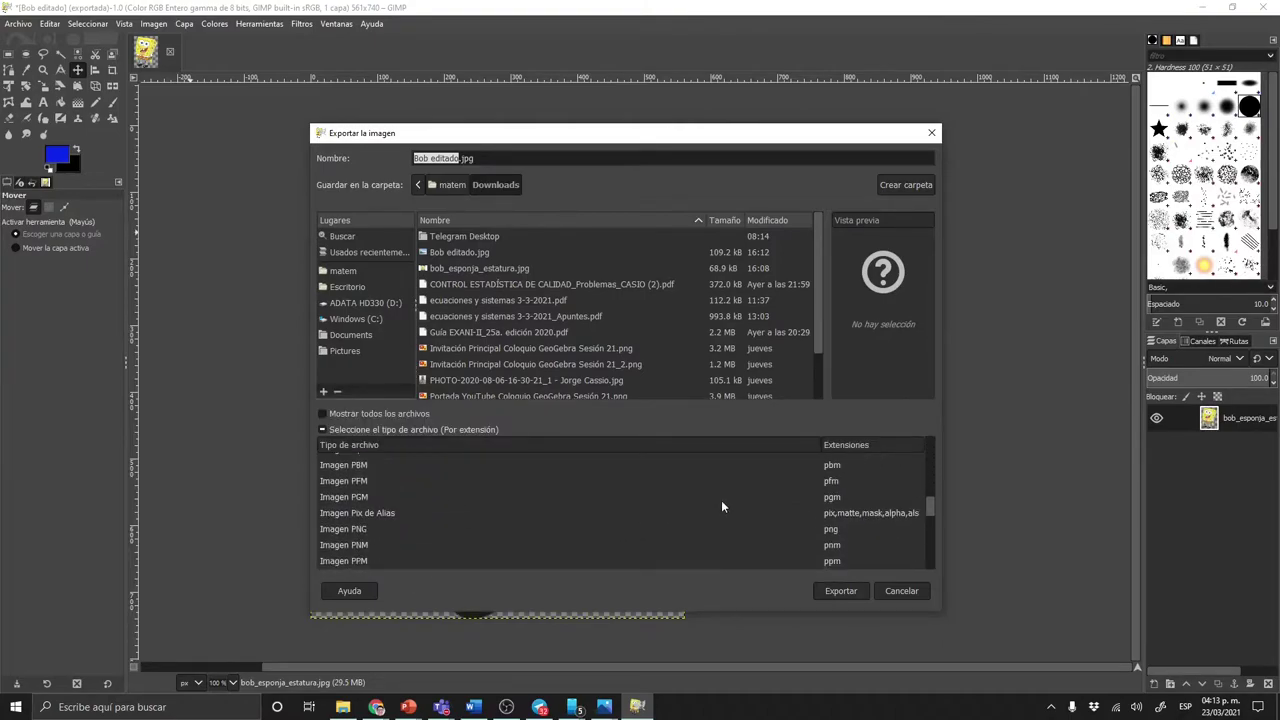
pyautogui.click(832, 529)
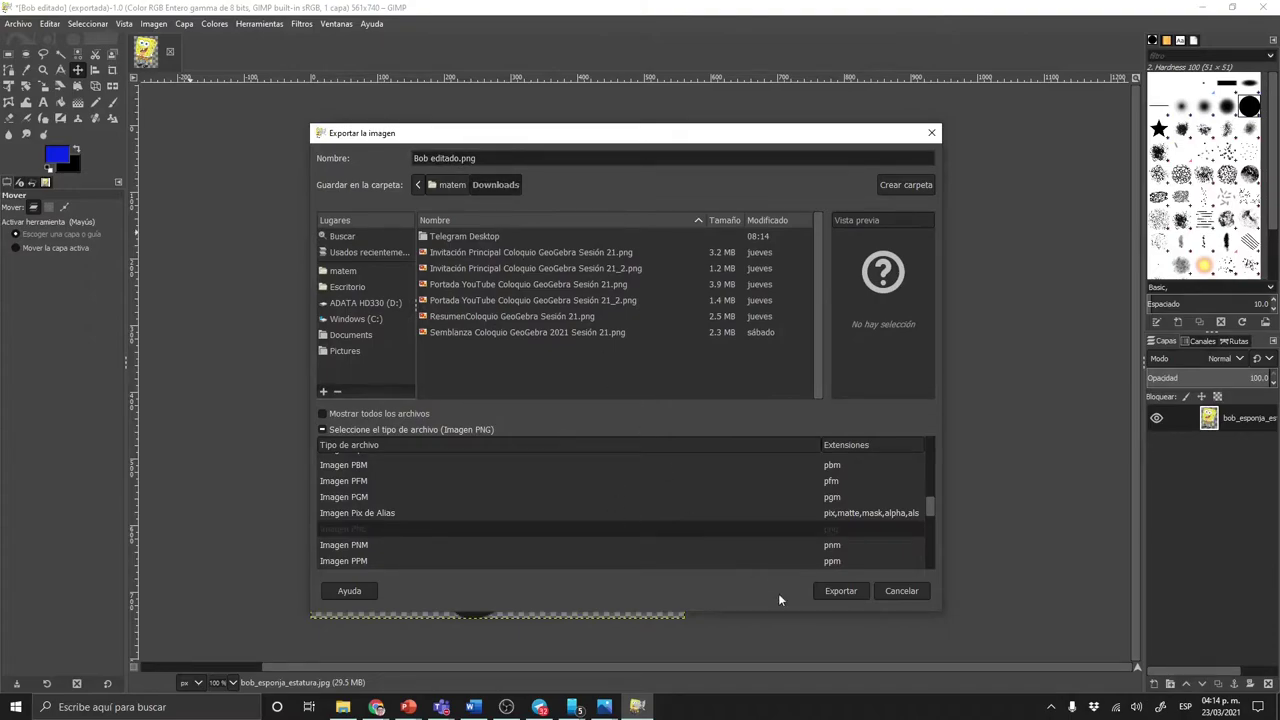
pyautogui.click(840, 591)
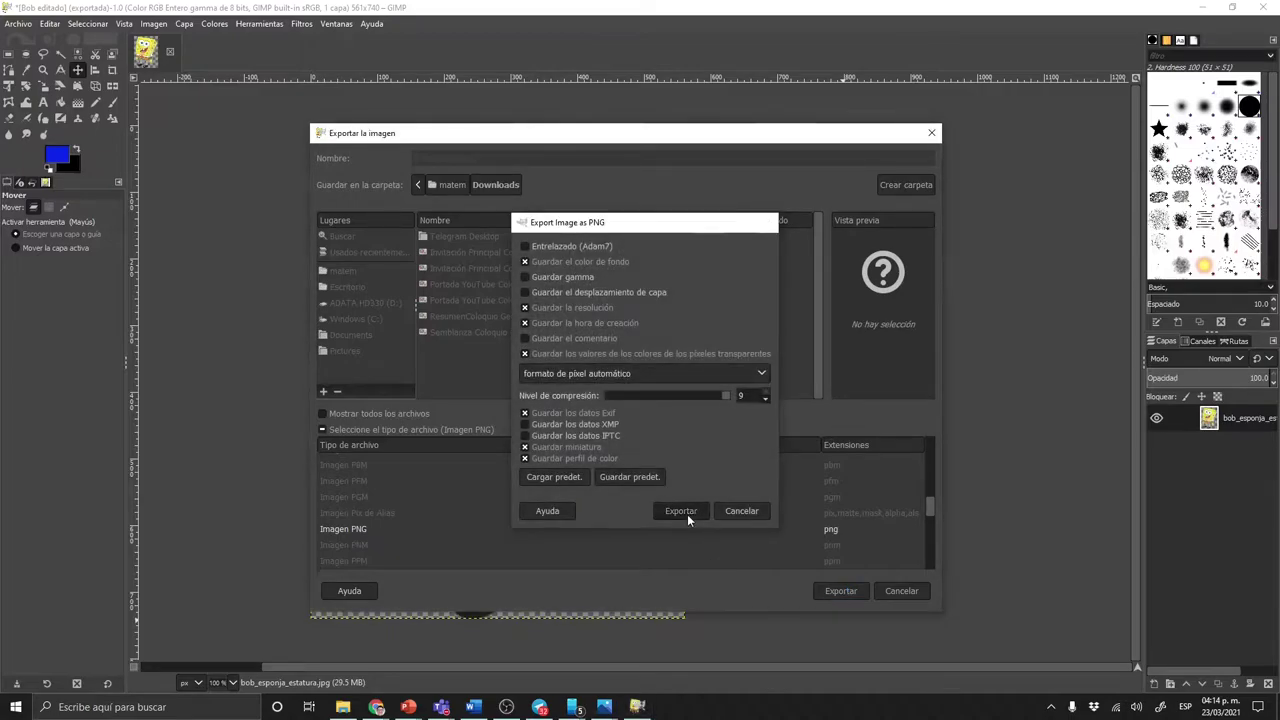
pyautogui.click(686, 513)
# - Open Bob editado.png from the Descargas folder in the photo viewer to check its transparency, then close the viewer
pyautogui.click(345, 707)
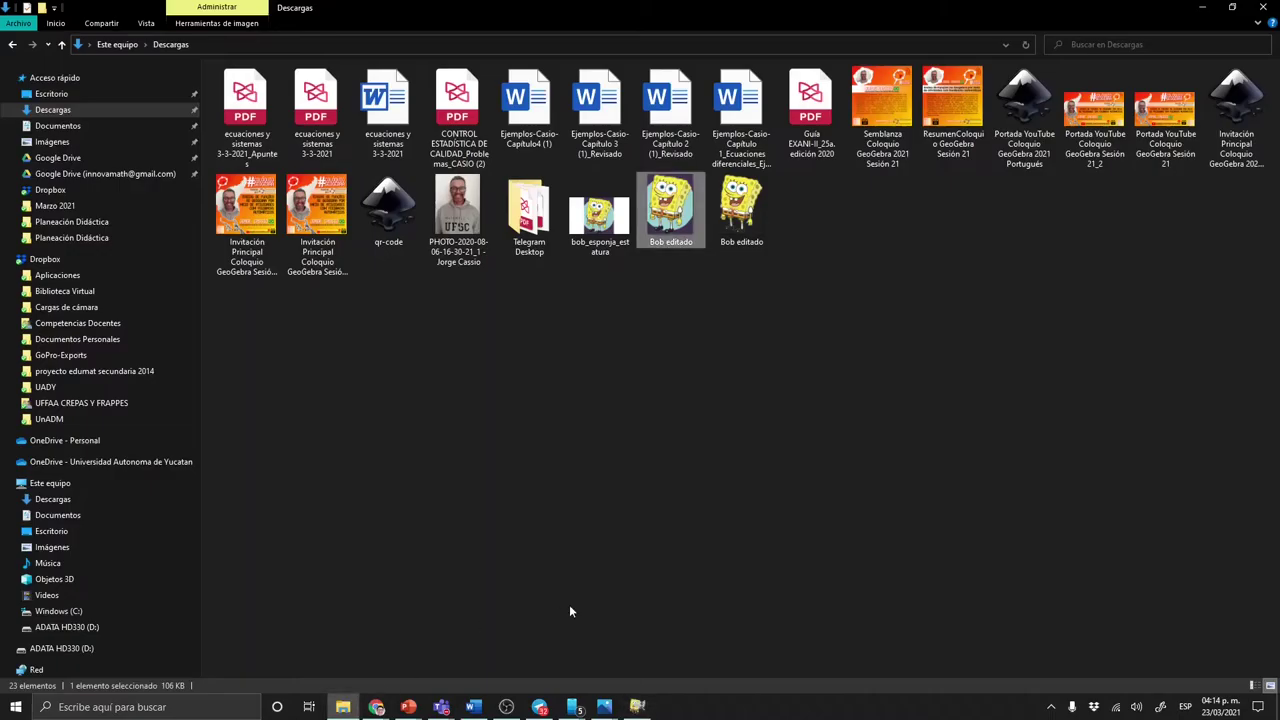
pyautogui.click(740, 215)
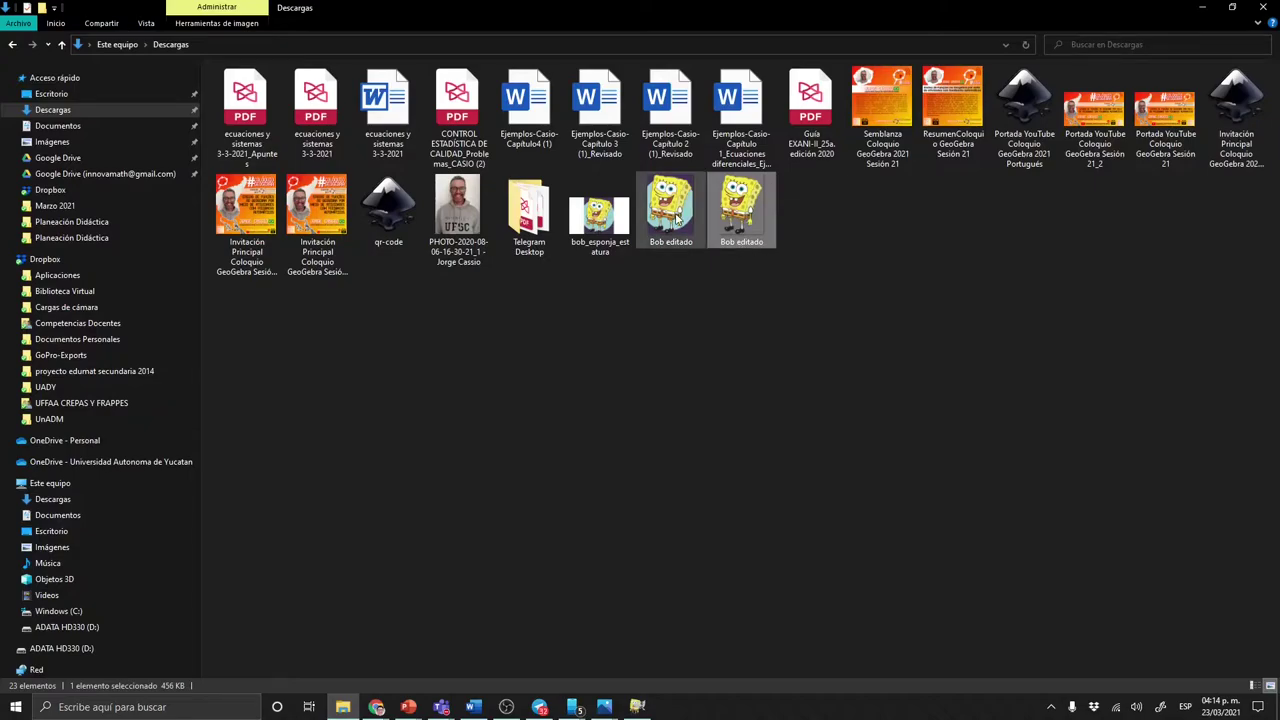
pyautogui.doubleClick(746, 205)
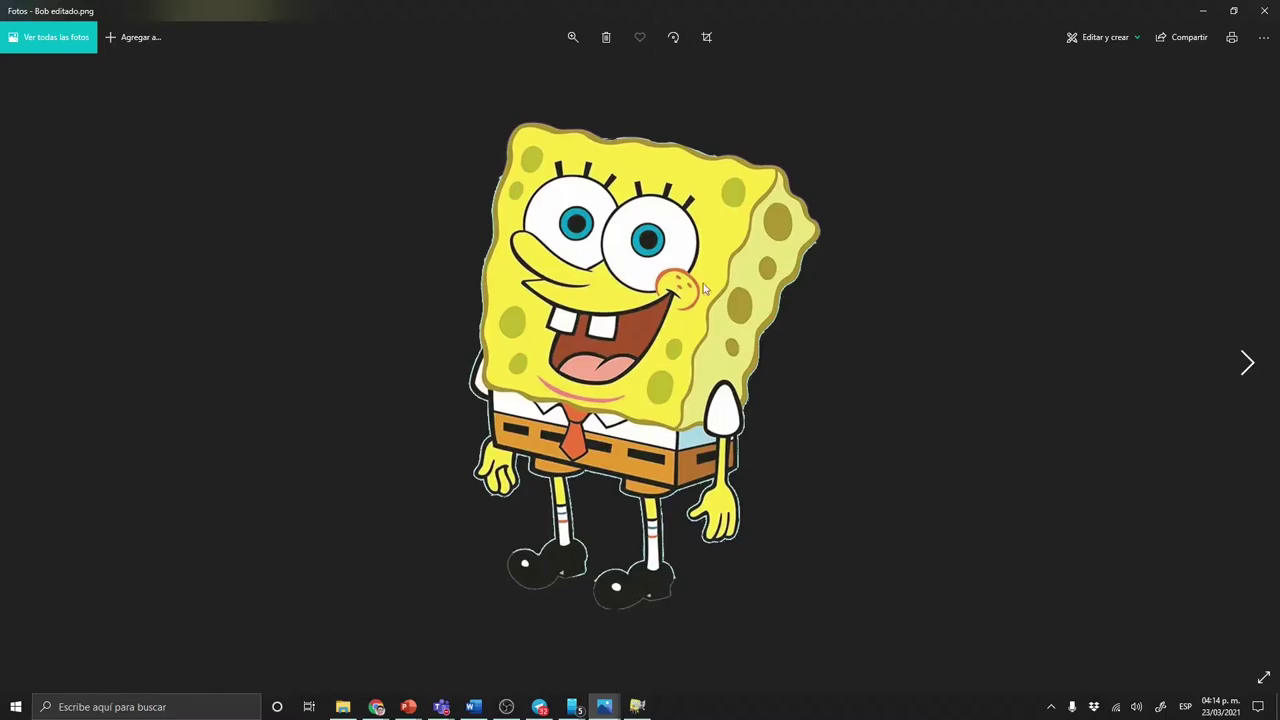
pyautogui.click(1264, 10)
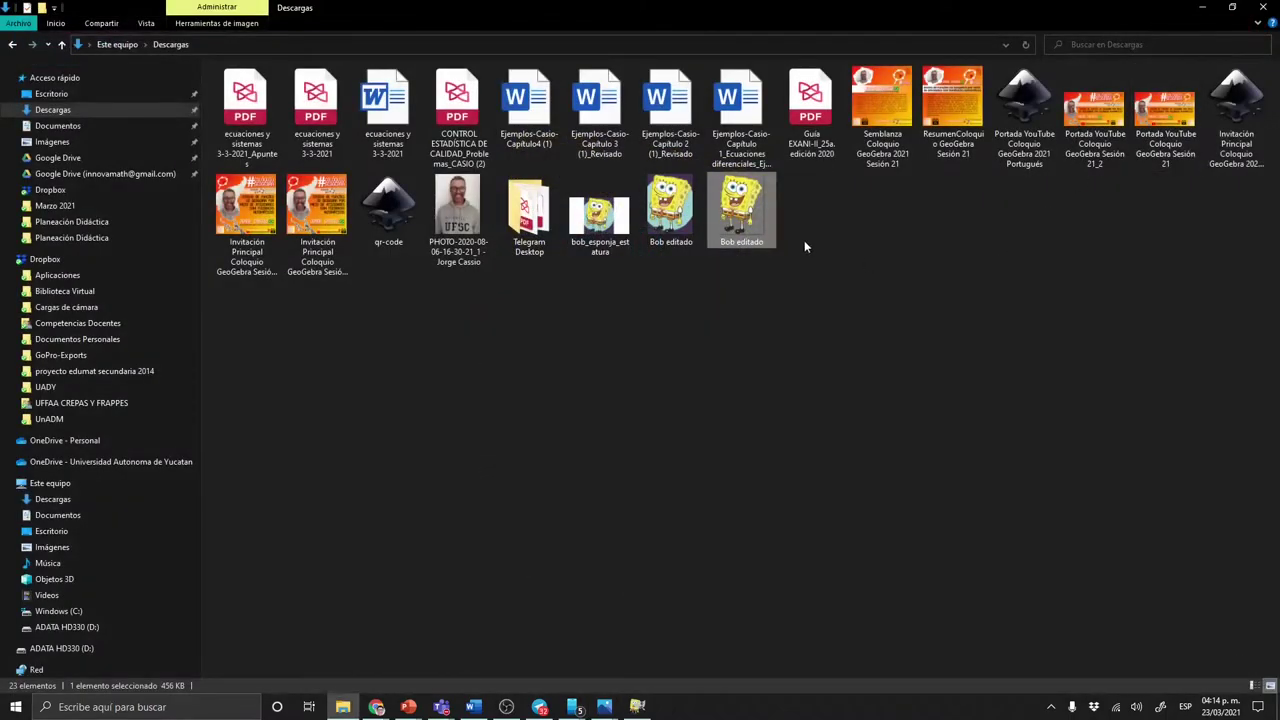
# - Insert Bob editado.png from the Descargas folder into the PowerPoint slide alongside the JPG version
pyautogui.moveTo(747, 218); pyautogui.dragTo(610, 548)
pyautogui.click(919, 405)
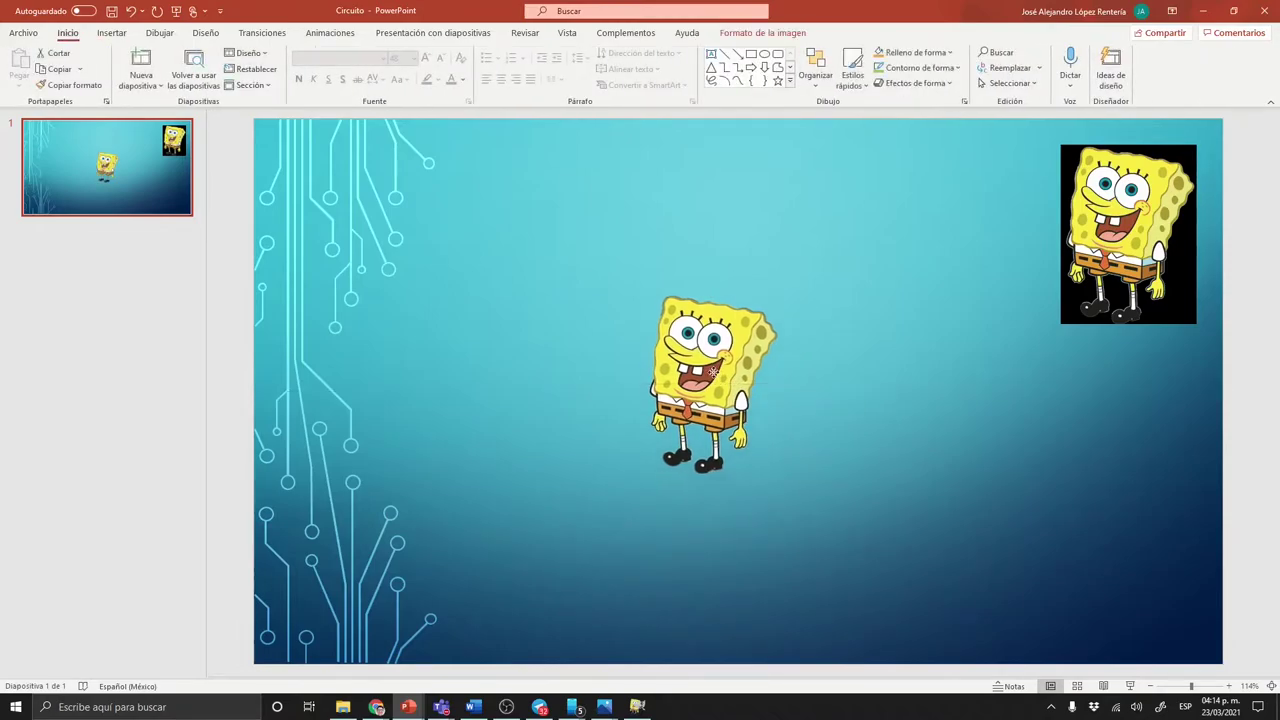